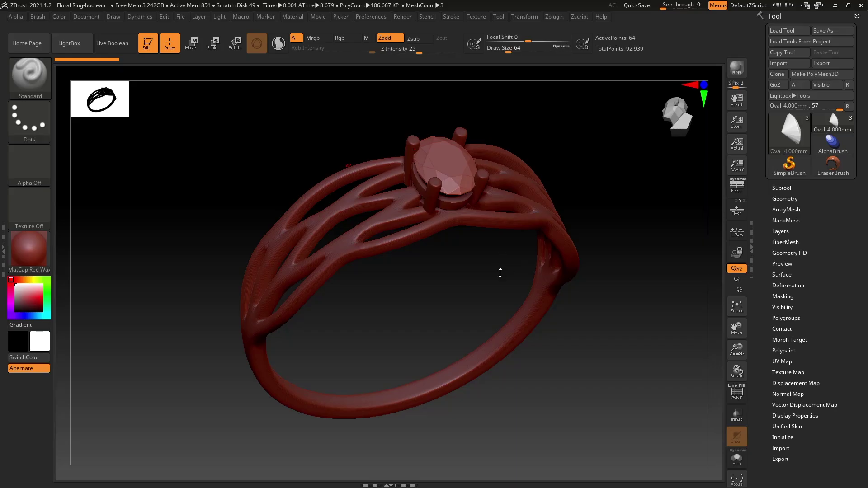
Orbit the red floral four-prong ring in the ZBrush viewport to look it over
drag(500, 273, 430, 258)
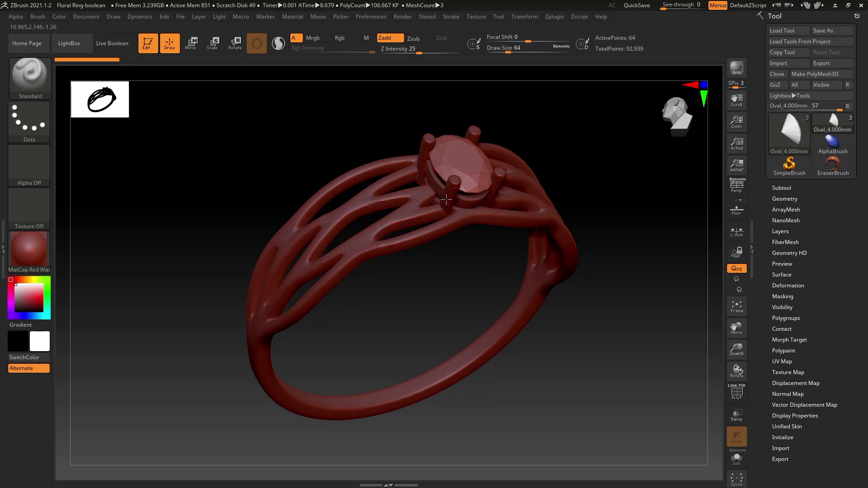
right_drag(508, 223, 475, 152)
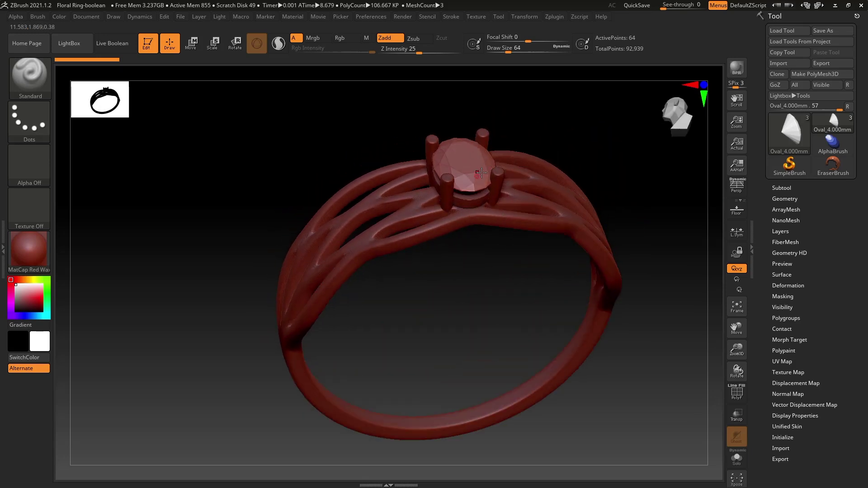
right_drag(549, 254, 556, 257)
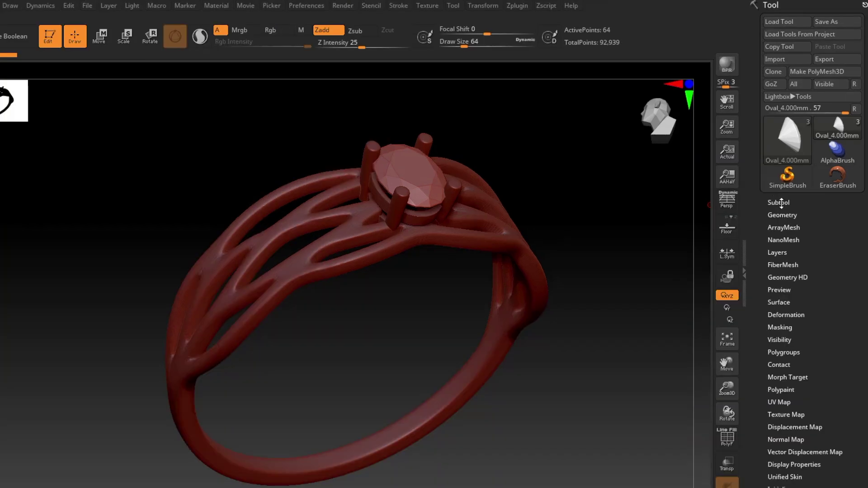
Delete the Oval_4.000mm gem subtool, leaving an empty four-prong setting at 92,875 points
click(782, 188)
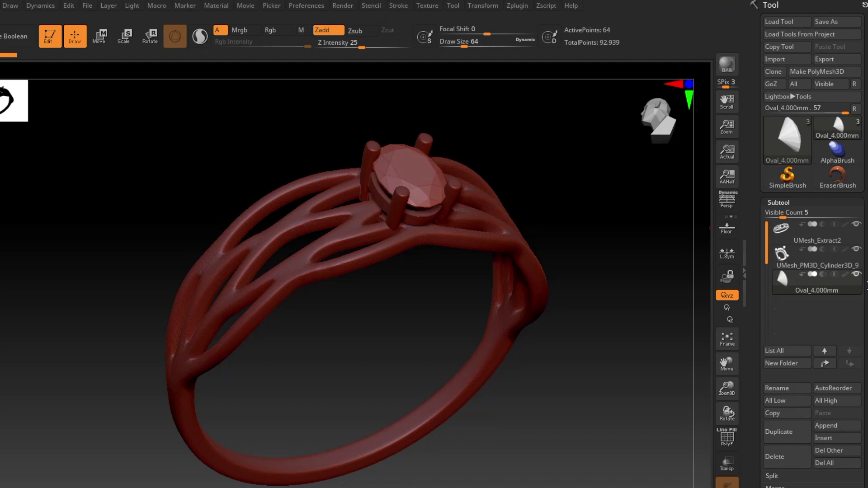
drag(866, 283, 866, 239)
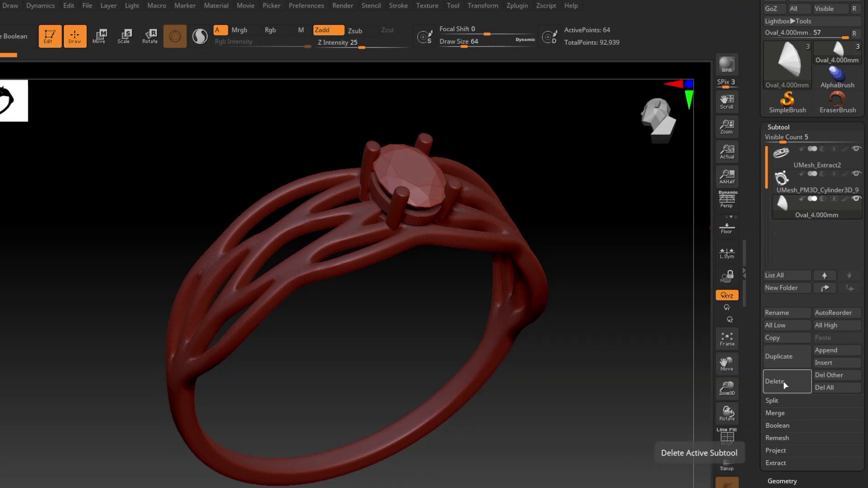
click(787, 379)
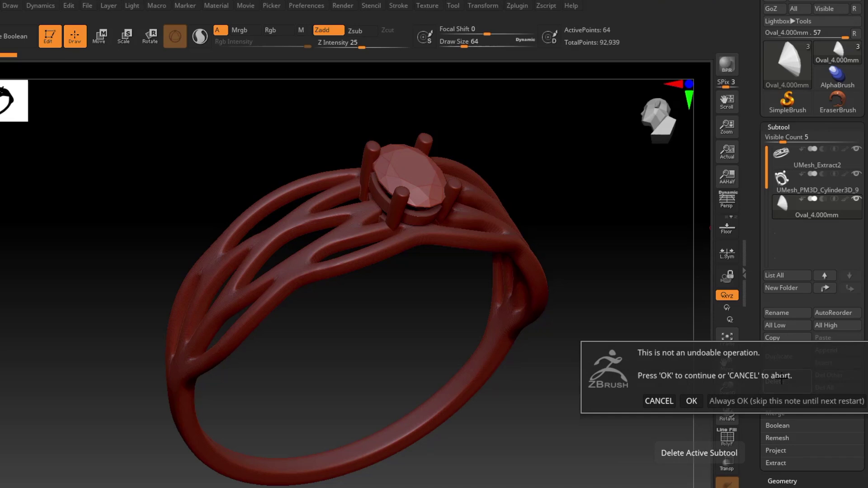
click(692, 401)
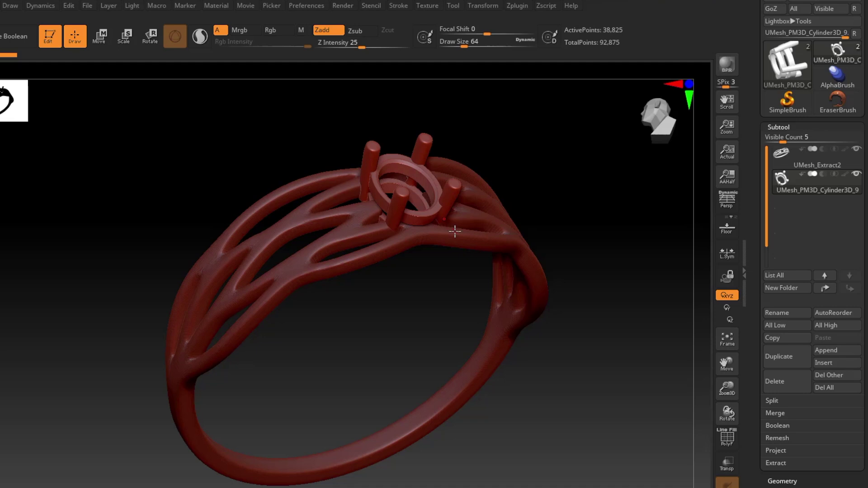
DynaMesh the UMesh_Extract2 band at resolution 128, raising it to 1.738 million points
click(781, 163)
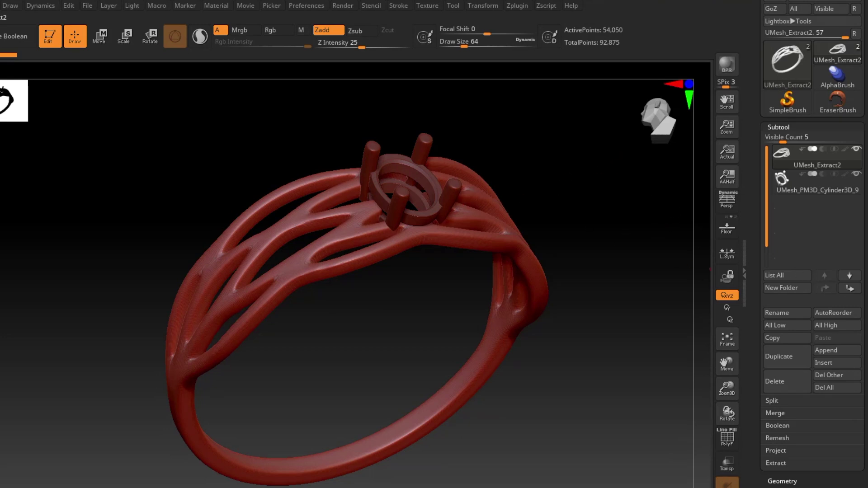
scroll(837, 298, down, 5)
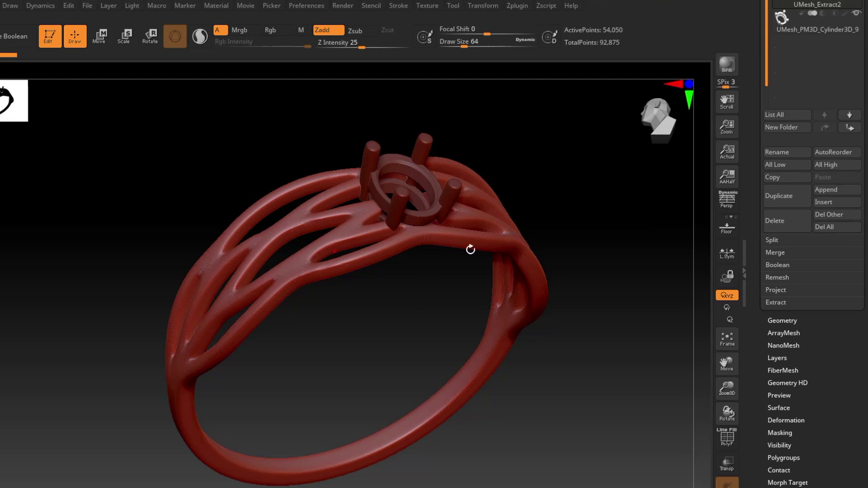
click(782, 320)
scroll(859, 246, up, 6)
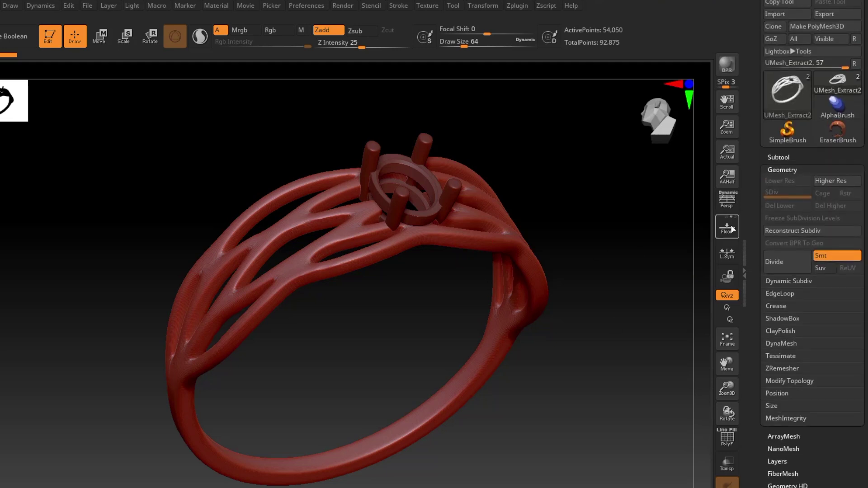
click(781, 344)
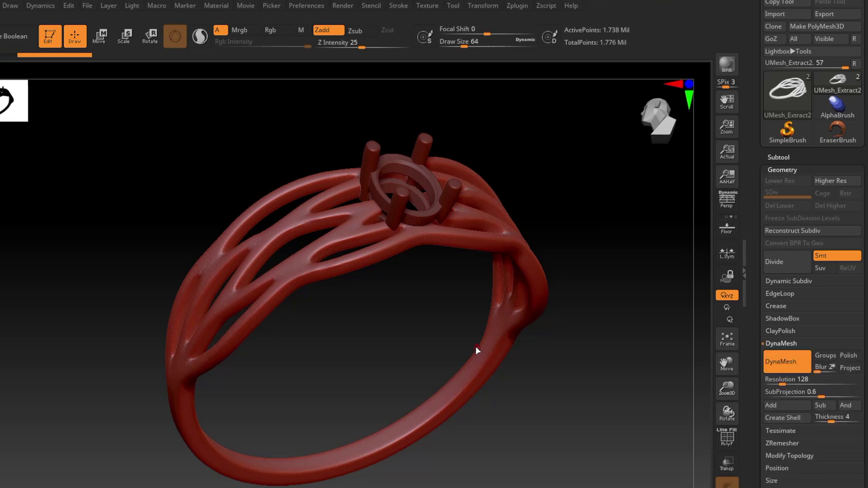
MergeDown the prong setting into UMesh_Extract2 and accept the warning
click(785, 156)
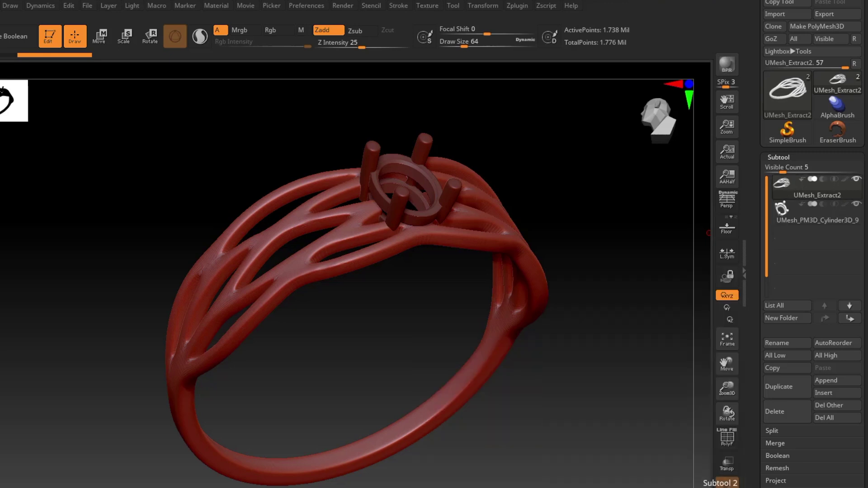
scroll(789, 294, down, 2)
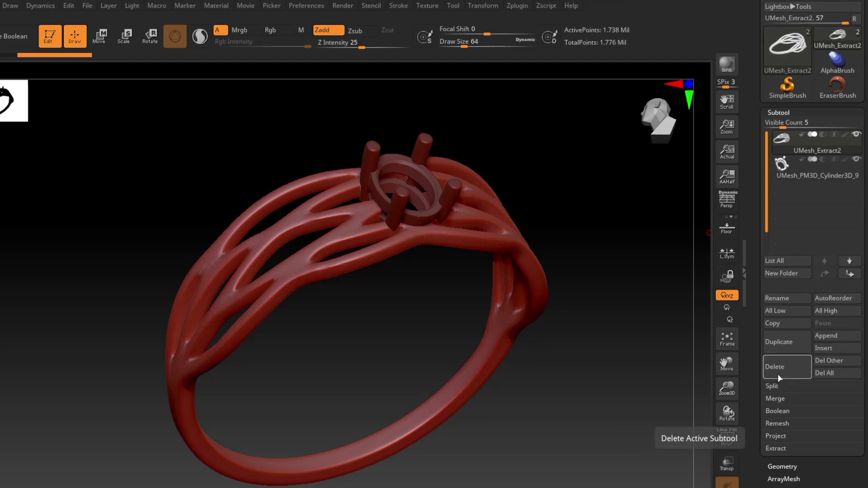
click(775, 398)
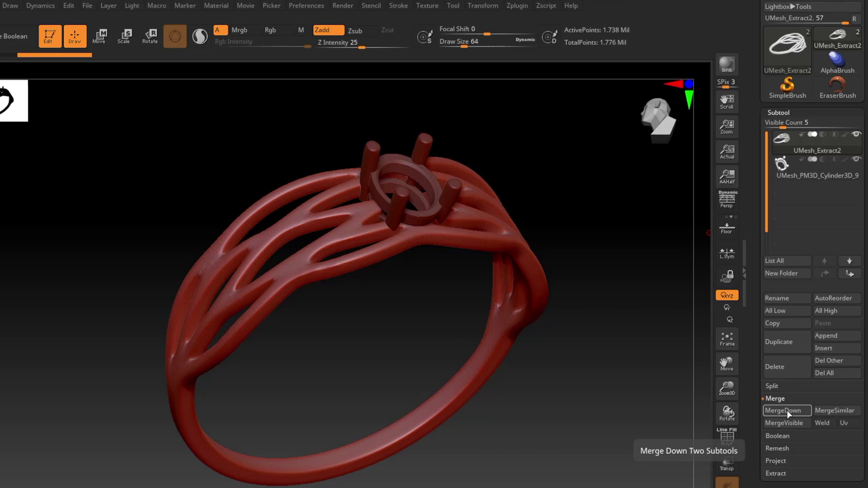
click(788, 413)
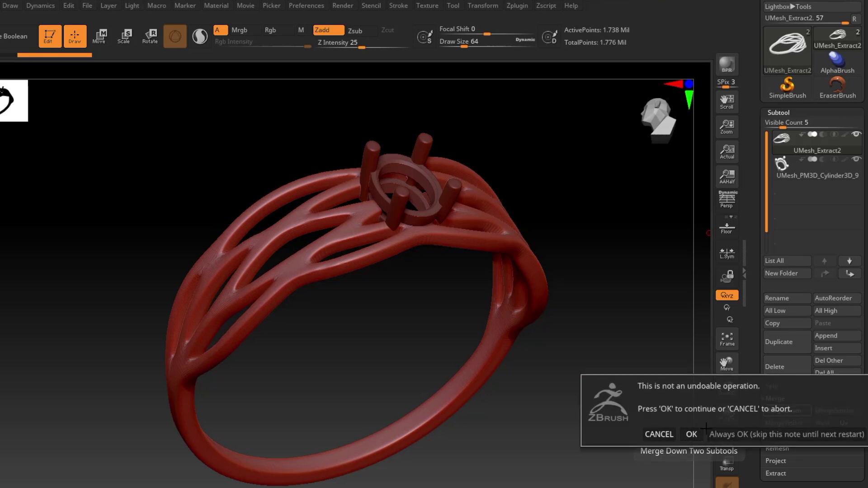
click(692, 433)
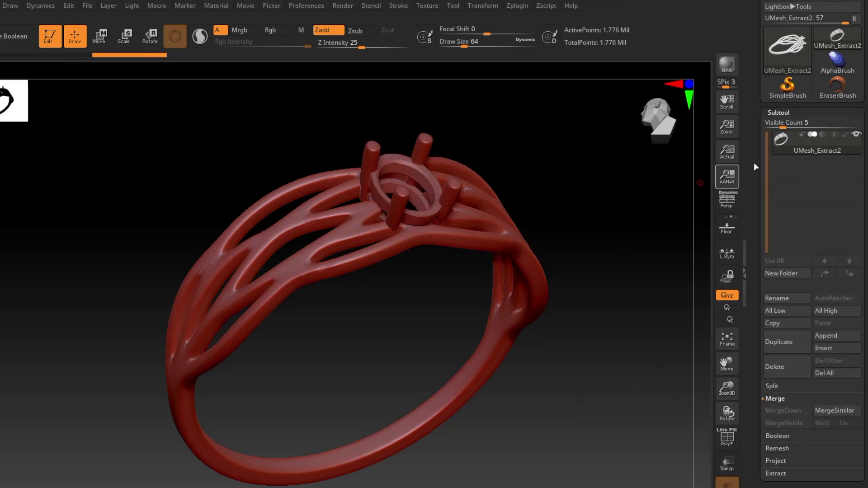
mouse_move(800, 146)
Re-DynaMesh the merged ring into one 1.928-million-point surface, then zoom in on the prong seams
ctrl+drag(591, 164, 635, 237)
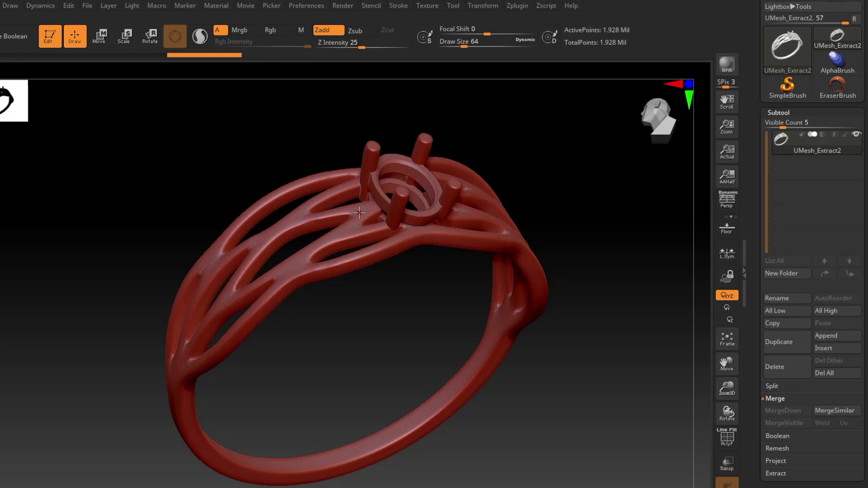
ctrl+right_drag(359, 213, 346, 190)
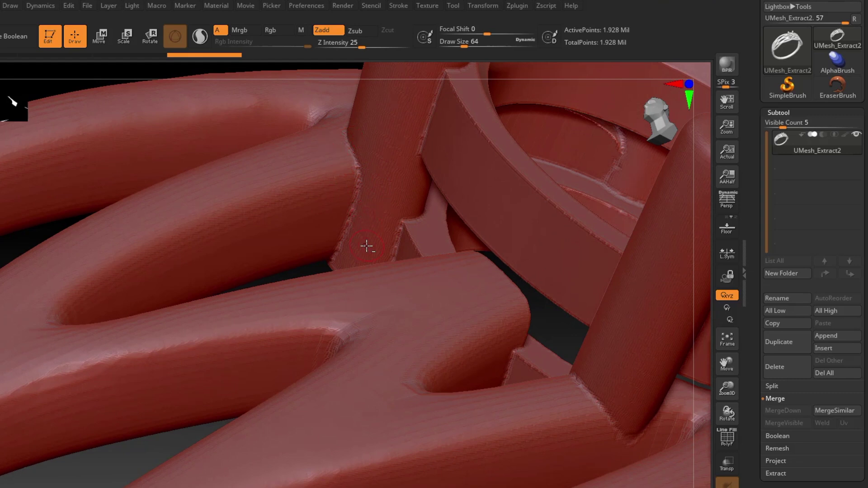
right_drag(368, 246, 406, 181)
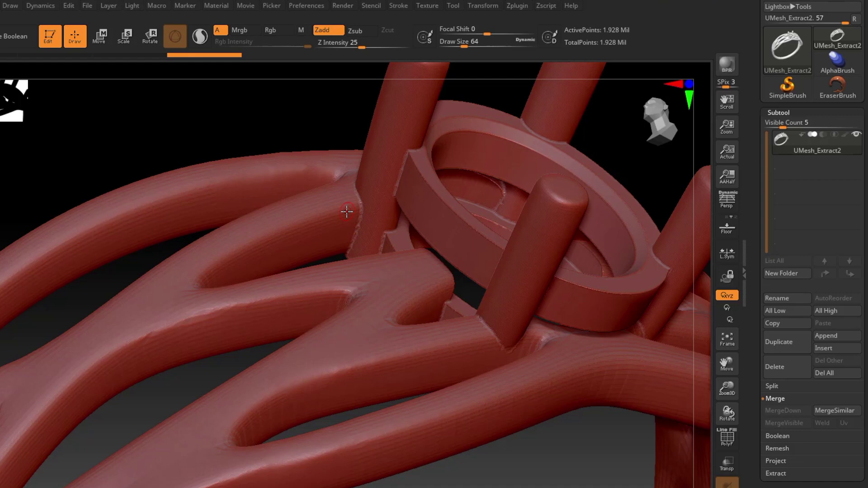
alt+drag(351, 207, 376, 316)
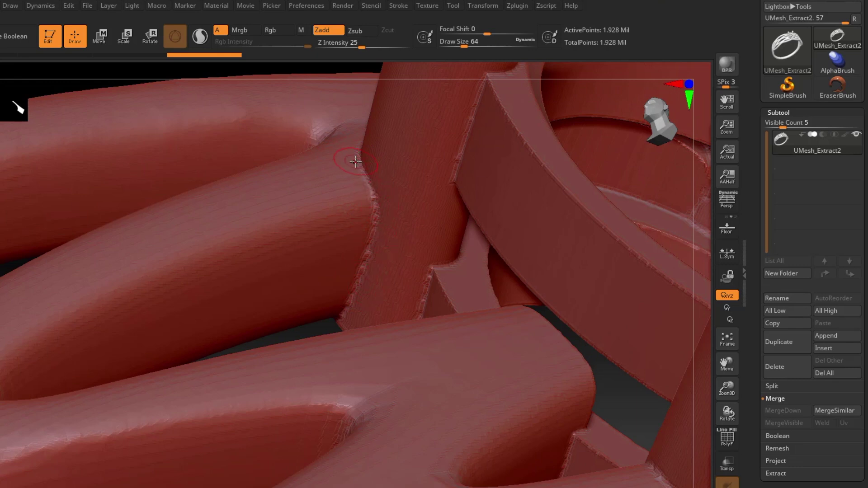
ctrl+right_drag(360, 231, 394, 343)
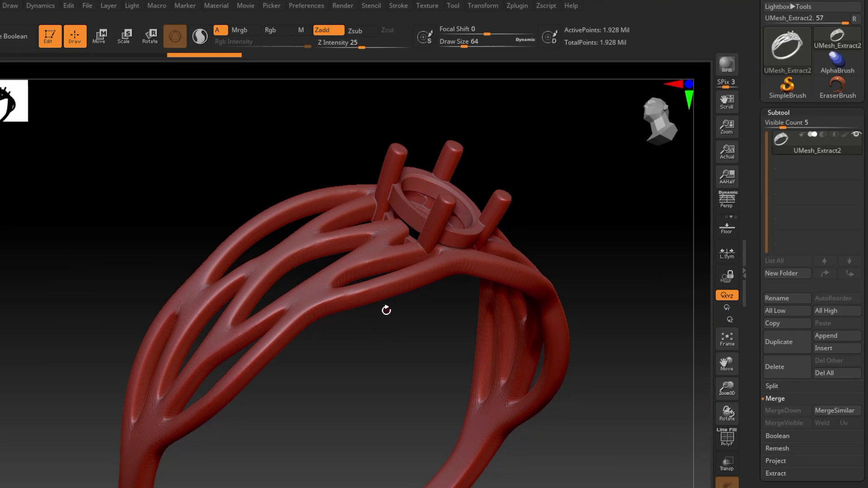
ctrl+right_drag(409, 312, 404, 337)
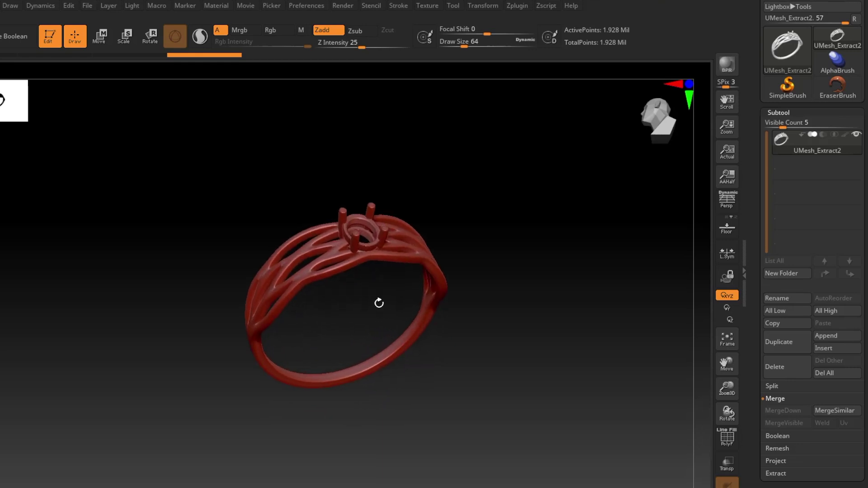
drag(379, 303, 410, 334)
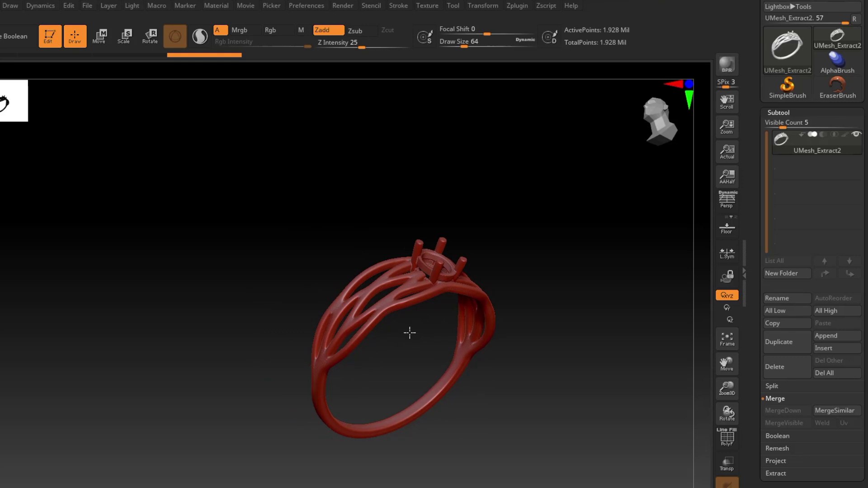
alt+drag(422, 294, 411, 273)
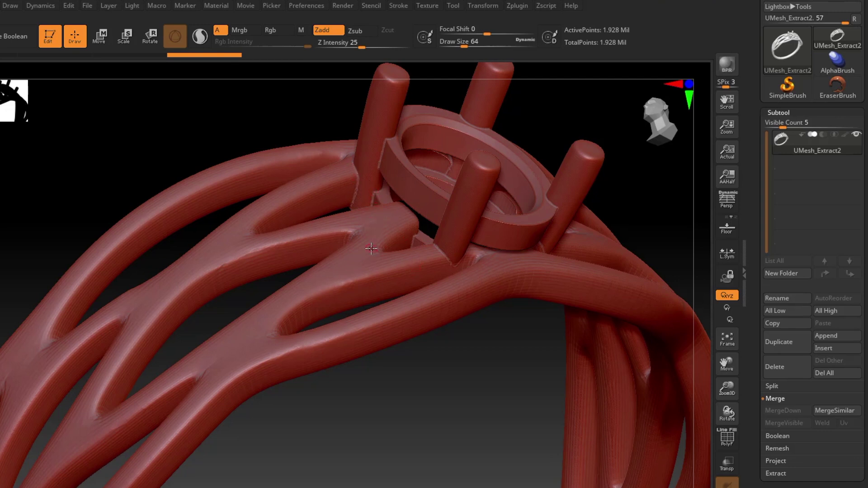
key(shift+d)
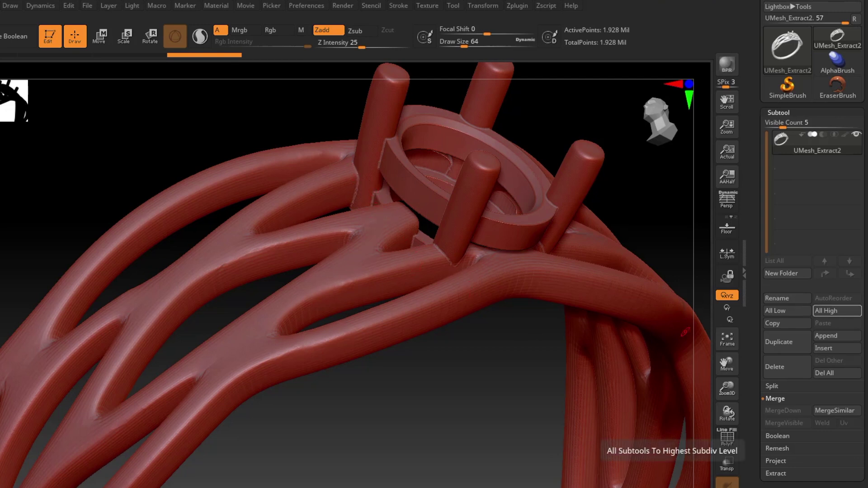
scroll(378, 291, down, 3)
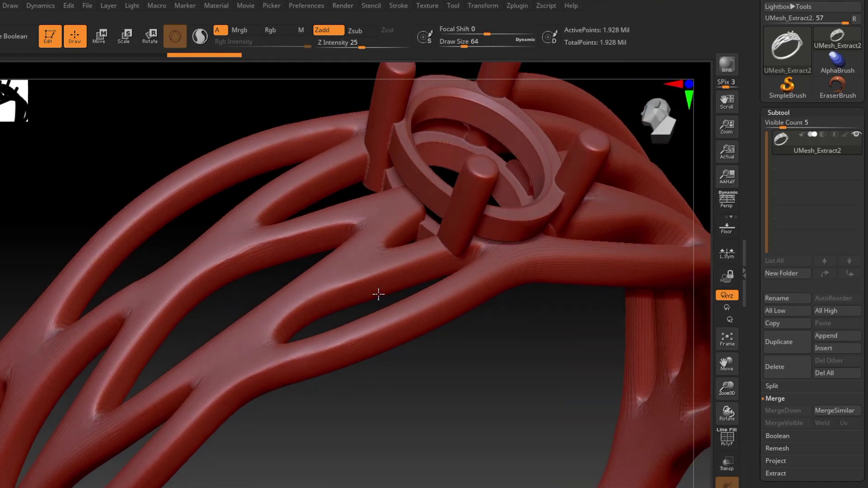
scroll(371, 270, down, 3)
right_drag(365, 258, 400, 291)
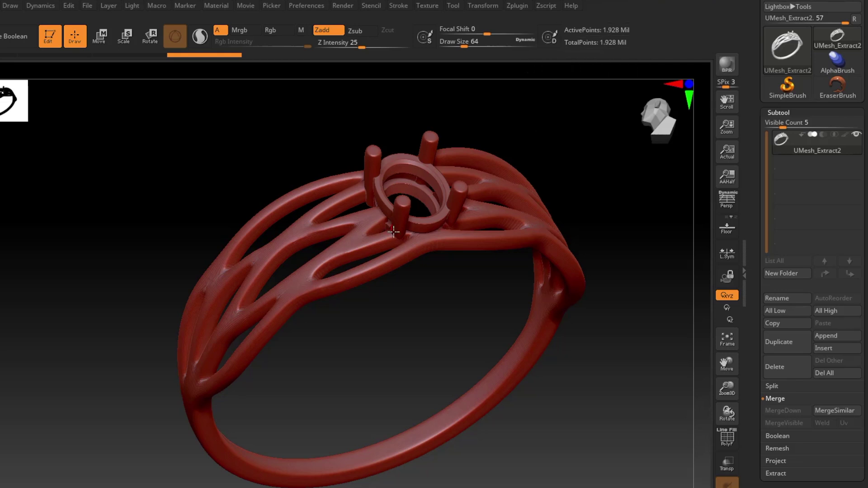
drag(415, 275, 388, 257)
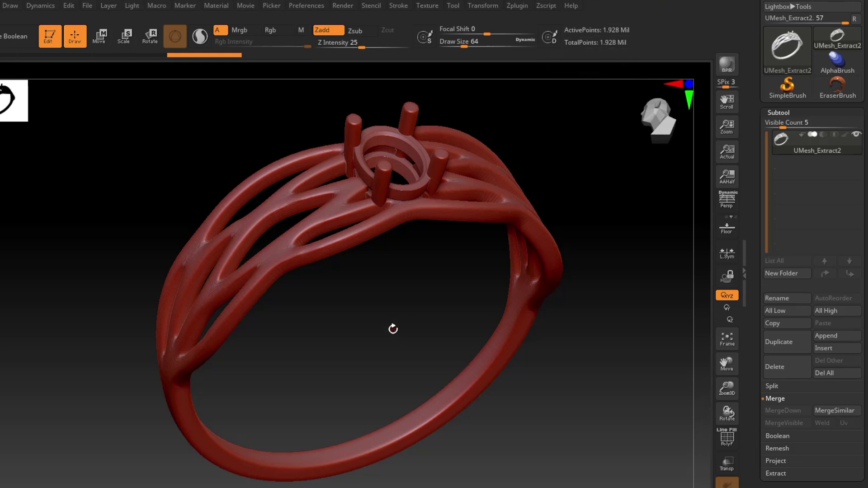
drag(319, 335, 299, 314)
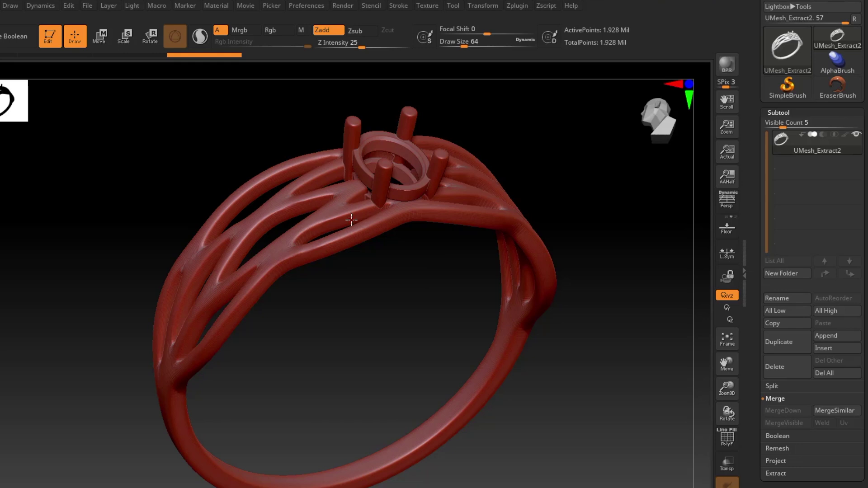
alt+drag(353, 327, 385, 305)
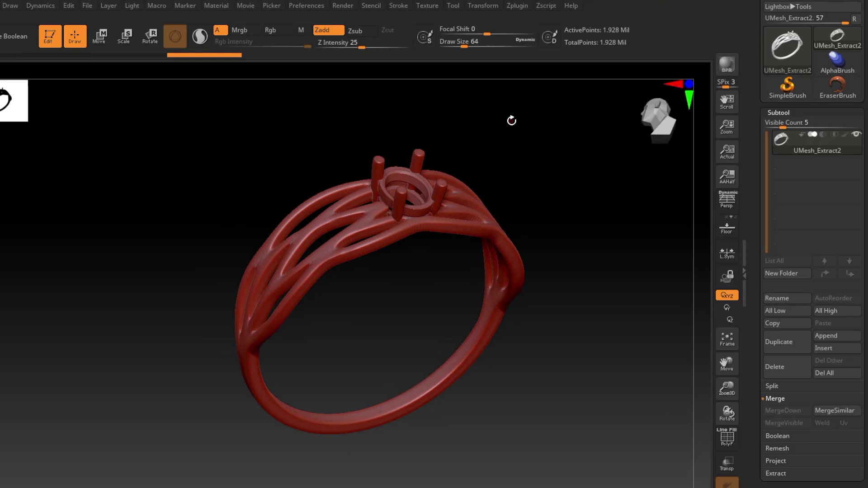
Expand Decimation Master under Zplugin, refitting the ring in view with F
click(519, 7)
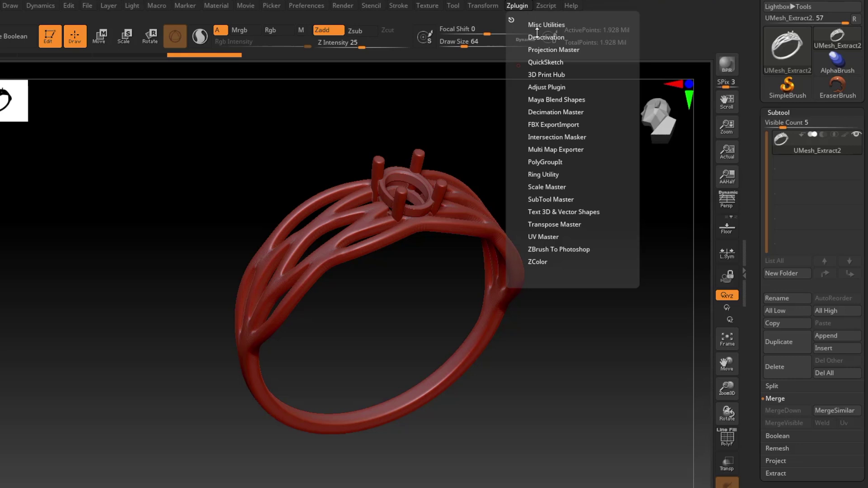
click(566, 110)
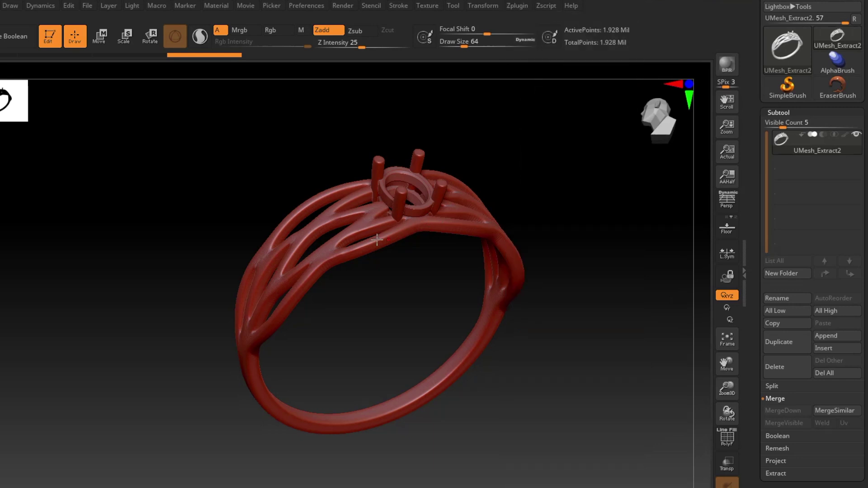
scroll(385, 220, up, 10)
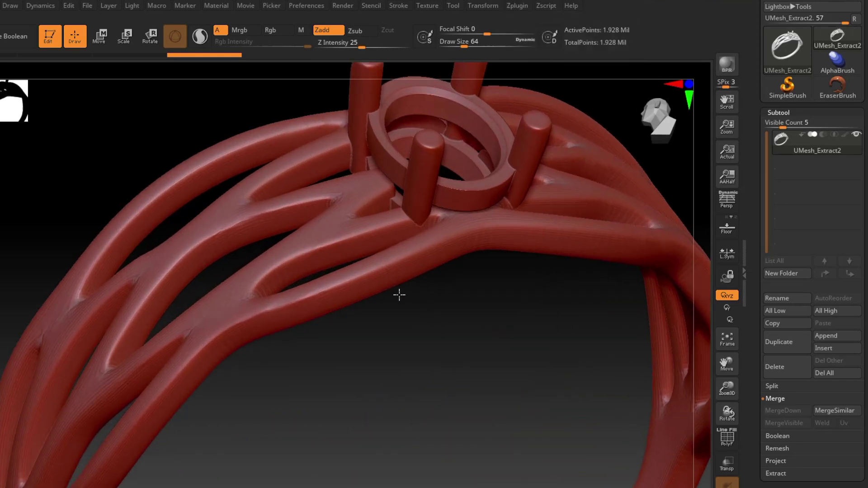
scroll(367, 243, up, 3)
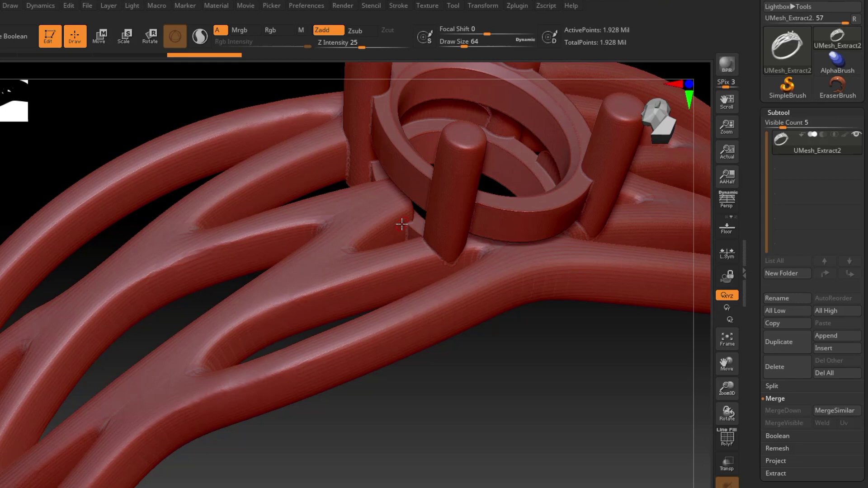
key(f)
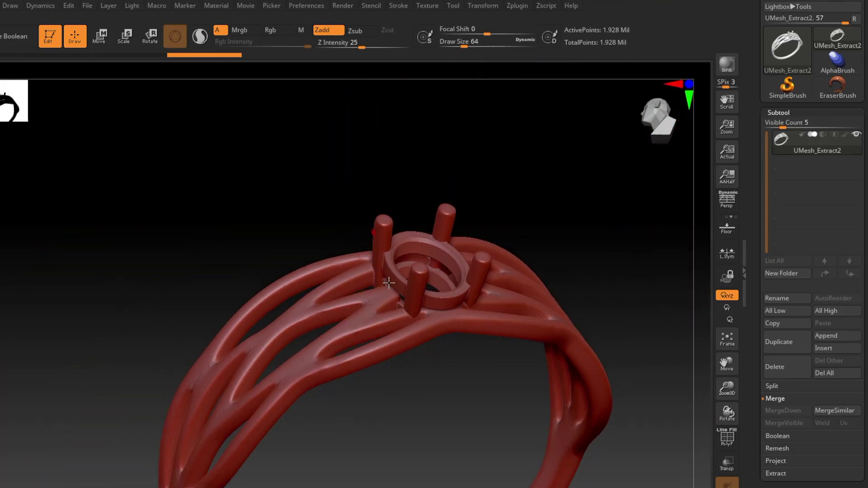
scroll(401, 326, down, 5)
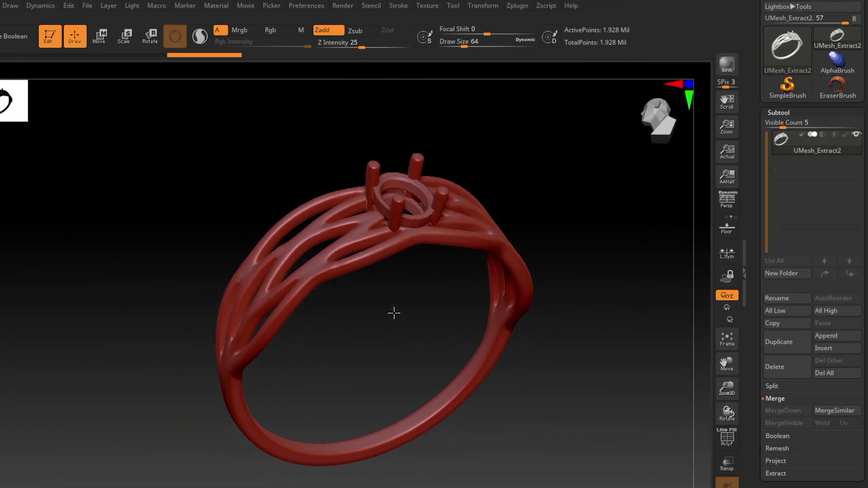
click(516, 6)
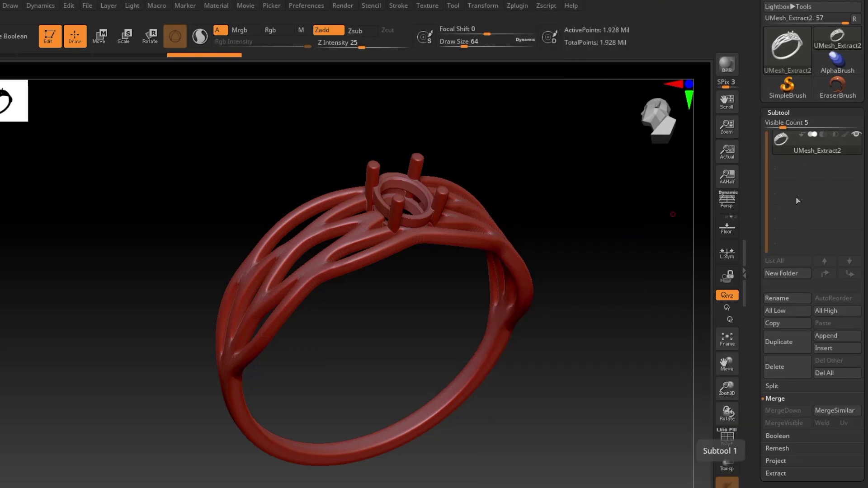
Run Pre-process Current in Decimation Master on the ring mesh
click(512, 10)
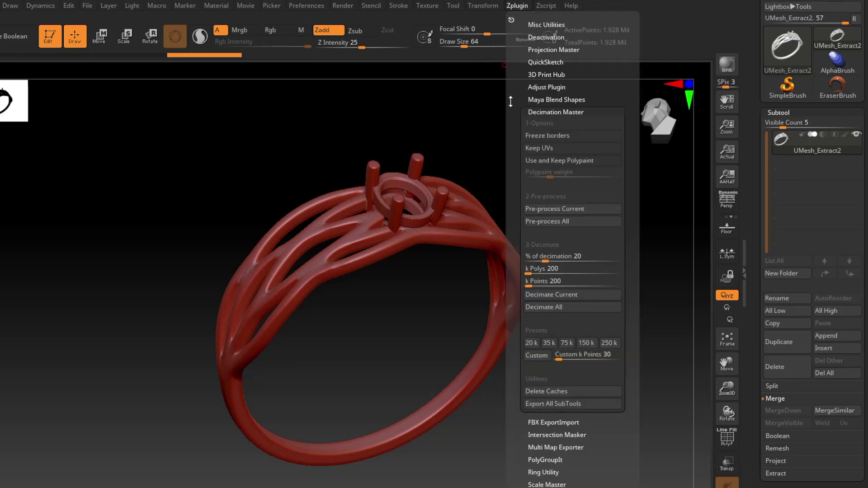
click(574, 210)
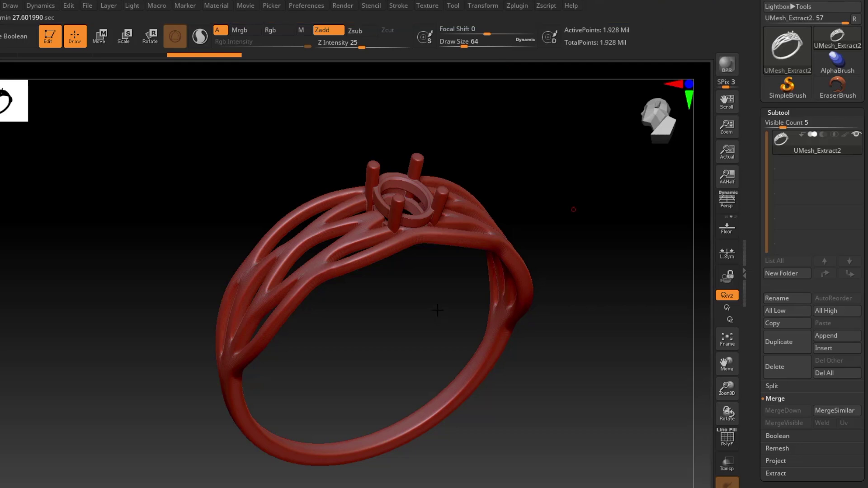
Decimate the ring at 20%, reducing it to 385,625 points
click(520, 7)
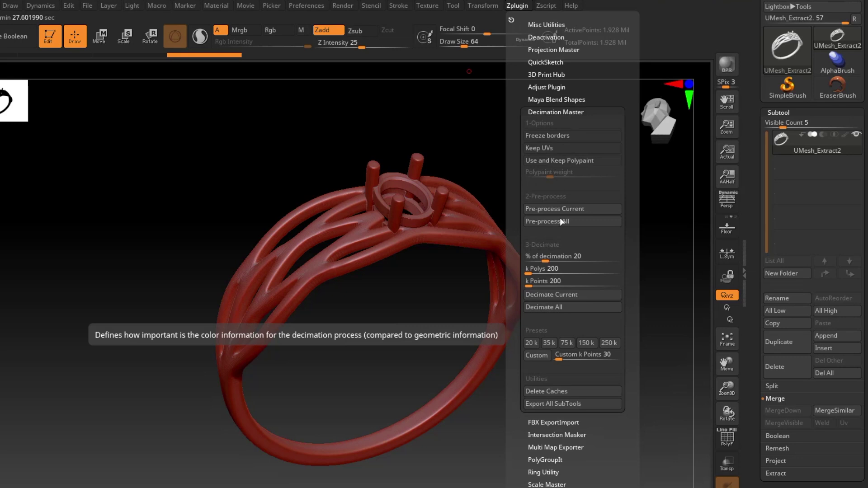
click(571, 295)
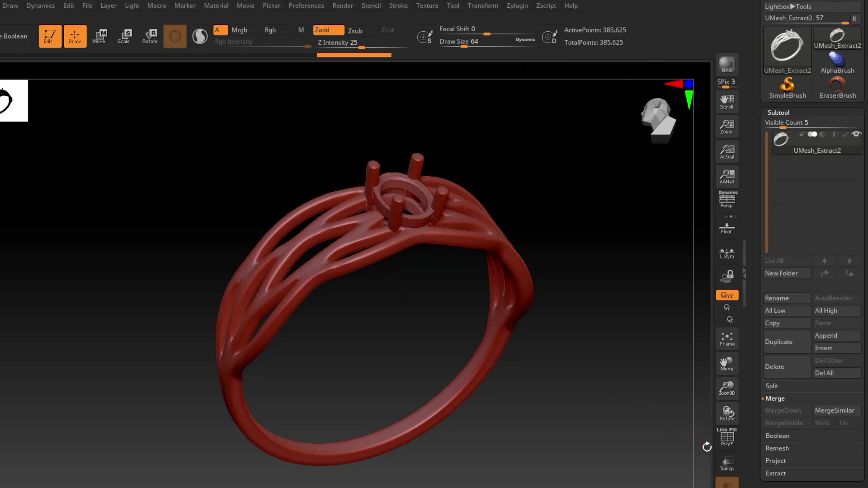
click(727, 437)
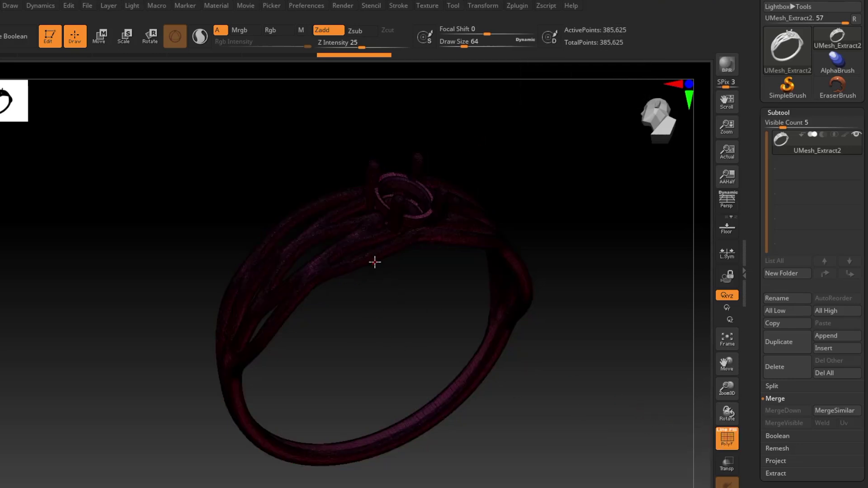
alt+drag(375, 260, 438, 374)
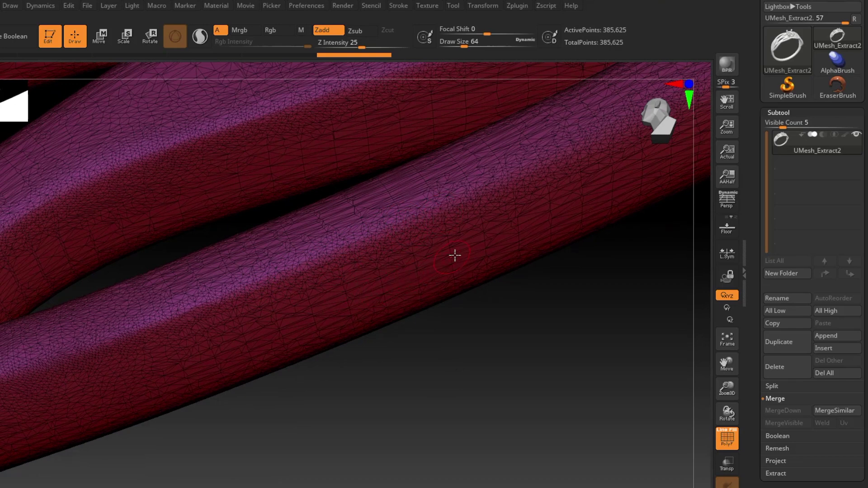
alt+drag(349, 213, 349, 252)
mouse_move(348, 252)
right_down()
mouse_move(305, 316)
mouse_move(326, 257)
mouse_move(287, 284)
mouse_move(300, 290)
mouse_move(294, 298)
mouse_move(348, 197)
right_up()
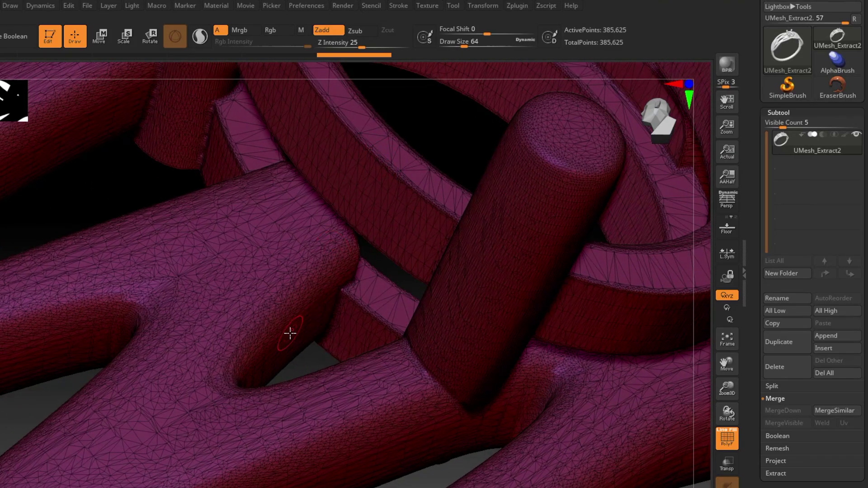
right_drag(286, 333, 267, 295)
right_drag(254, 233, 345, 310)
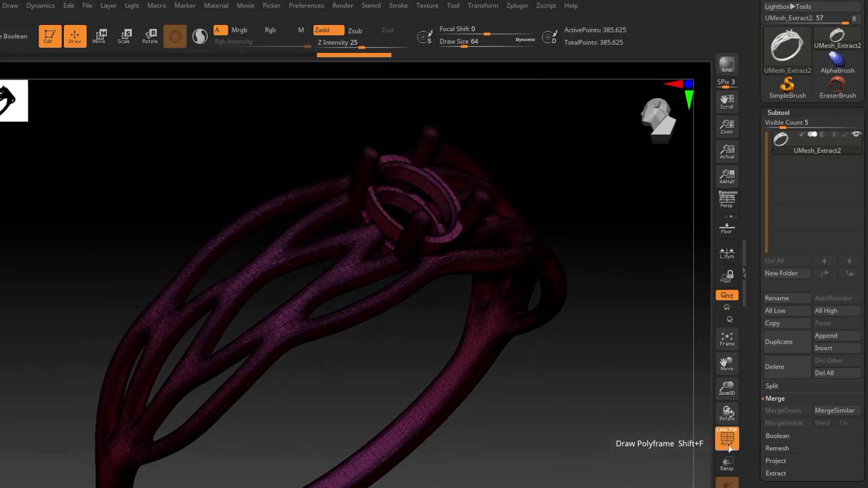
click(728, 448)
mouse_move(409, 357)
right_down()
mouse_move(394, 324)
mouse_move(396, 355)
mouse_move(410, 354)
right_up()
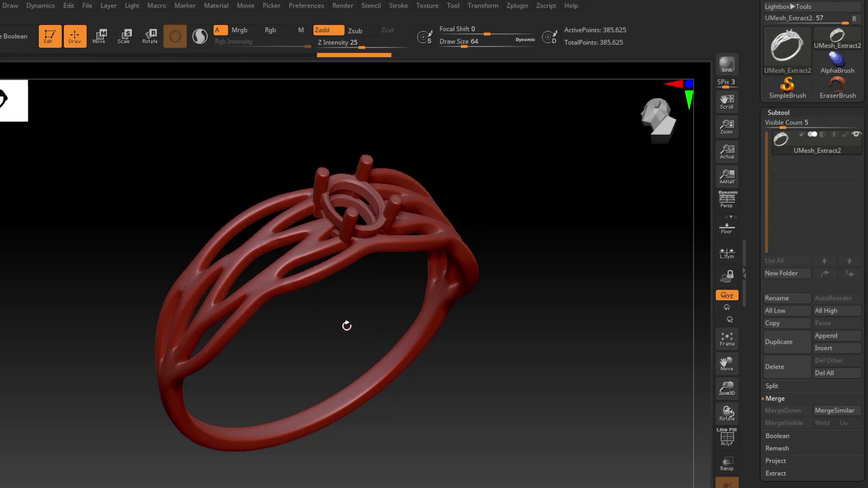
drag(346, 326, 458, 243)
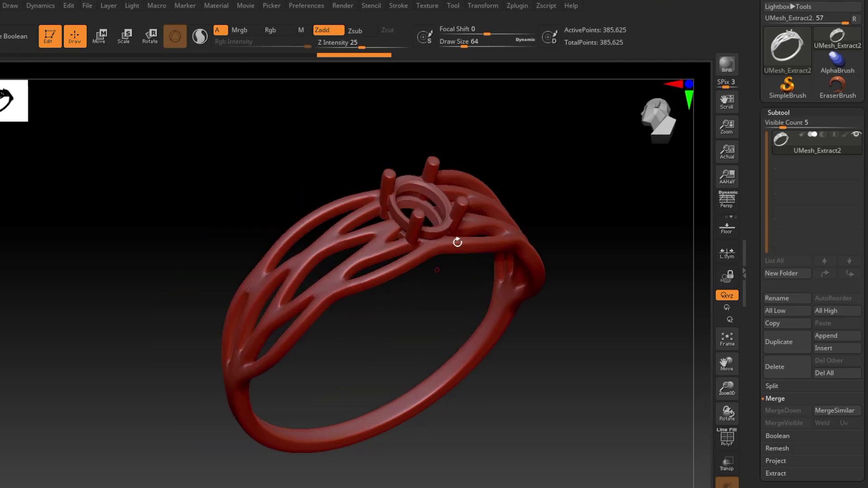
Run Update Size Ratios in Zplugin > 3D Print Hub to get the ring's size options
click(519, 6)
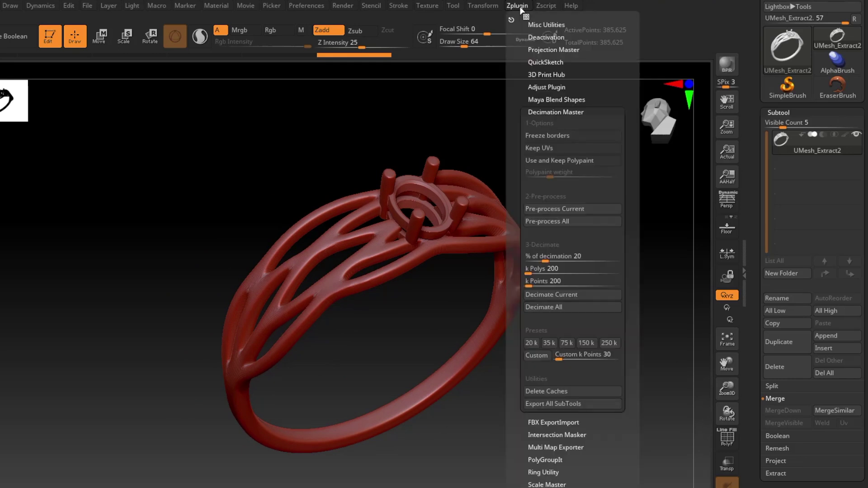
click(548, 74)
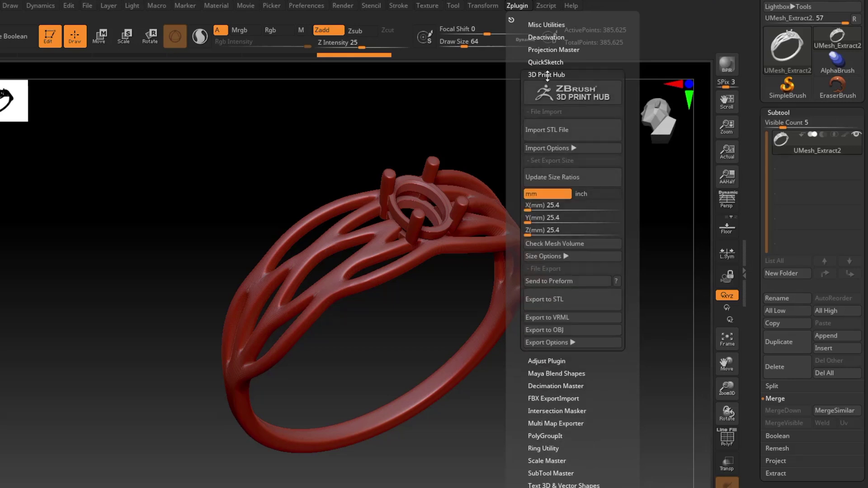
click(582, 178)
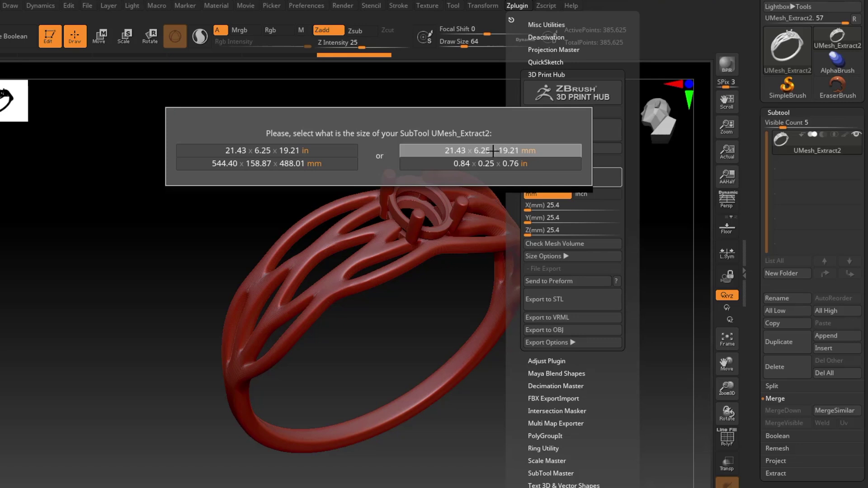
Set the ring's print size to 21.43 × 6.25 × 19.21 millimetres
click(494, 151)
click(518, 10)
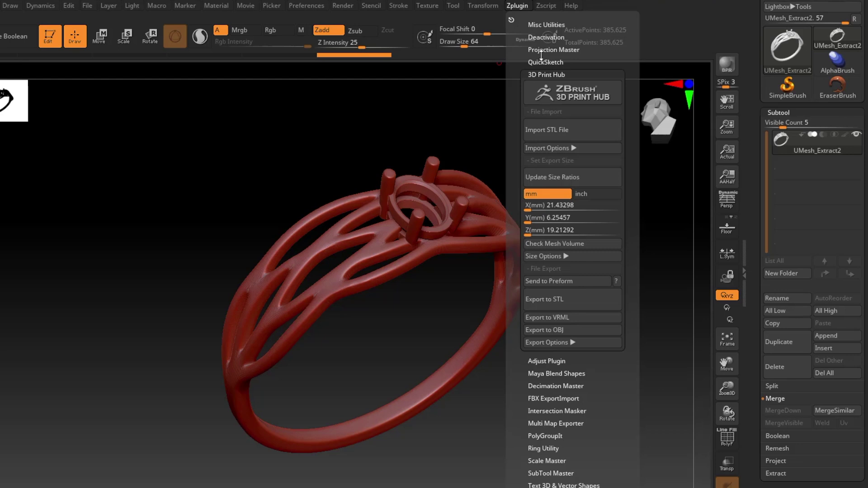
click(571, 228)
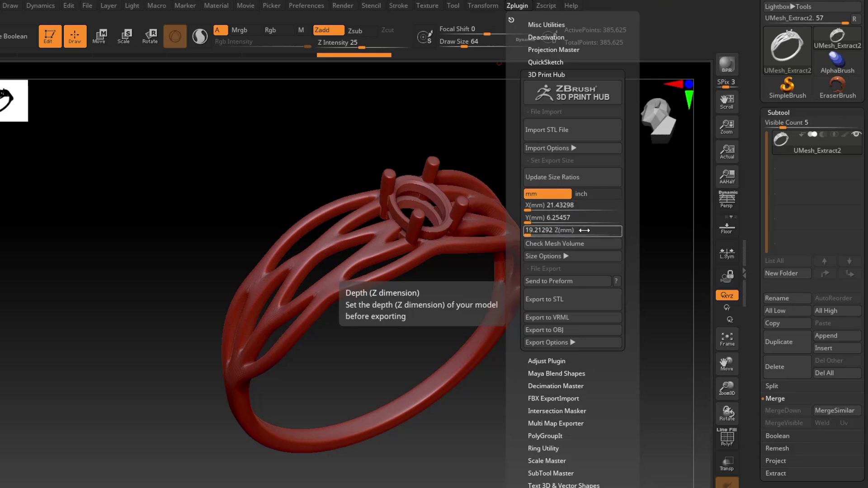
Export the ring to STL as 'floral ring STL3'
click(570, 299)
text(floral ring STL3)
key(Return)
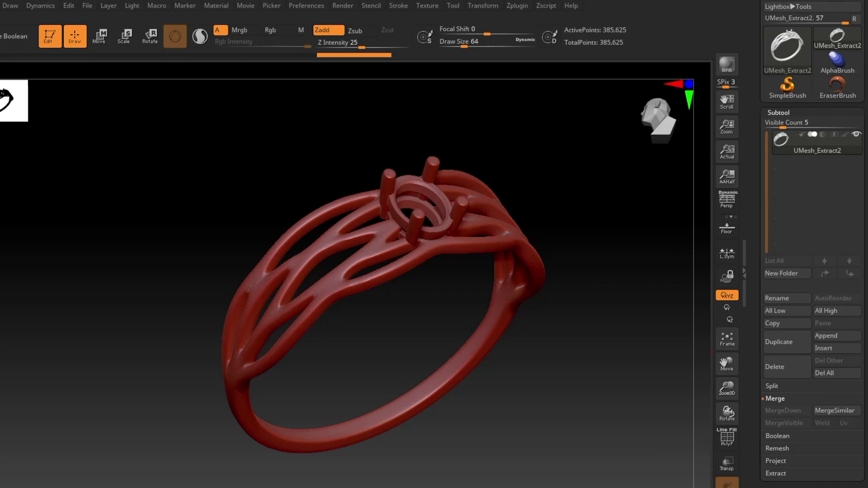
Switch to PreForm and open floral ring STL3.stl onto the build platform
key(alt+Tab)
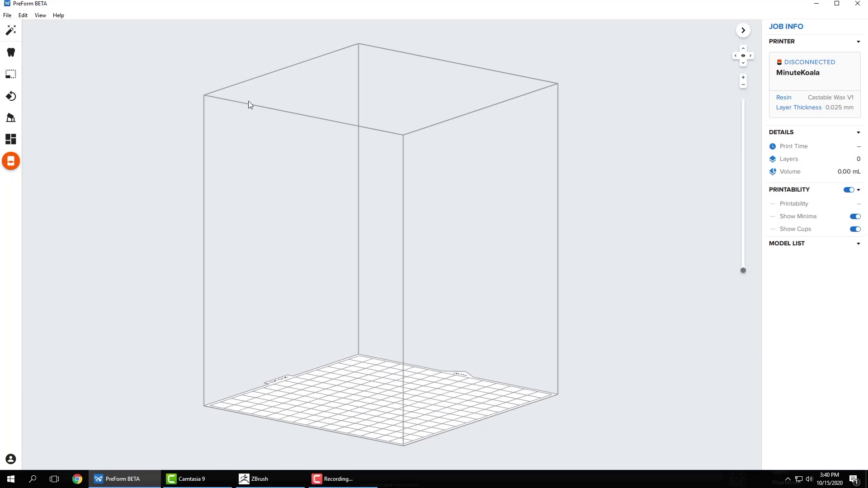
click(8, 16)
click(19, 52)
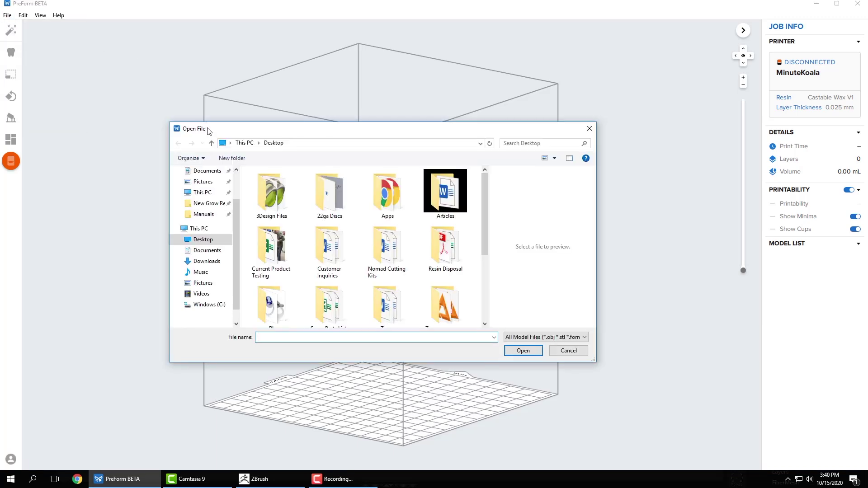
scroll(321, 228, down, 3)
double_click(445, 235)
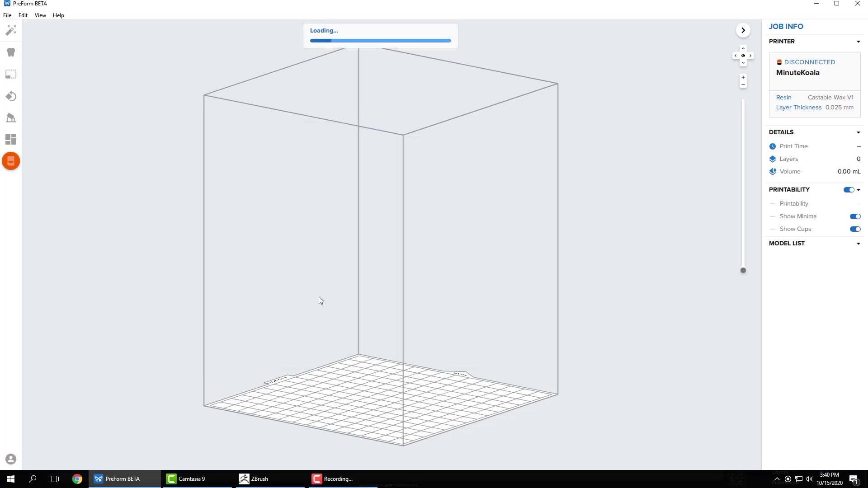
Select the loaded ring and orbit and zoom to view it from high, front, low-side and angled views
scroll(272, 405, up, 5)
scroll(206, 400, up, 5)
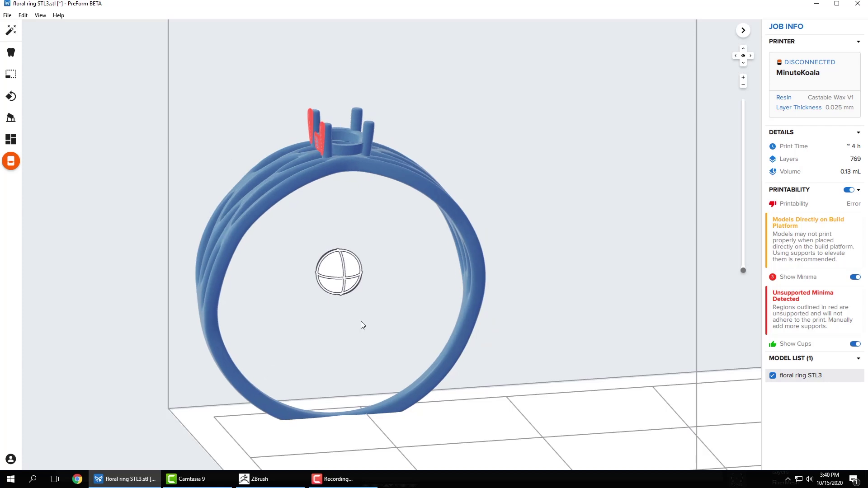
click(357, 384)
right_drag(304, 319, 433, 321)
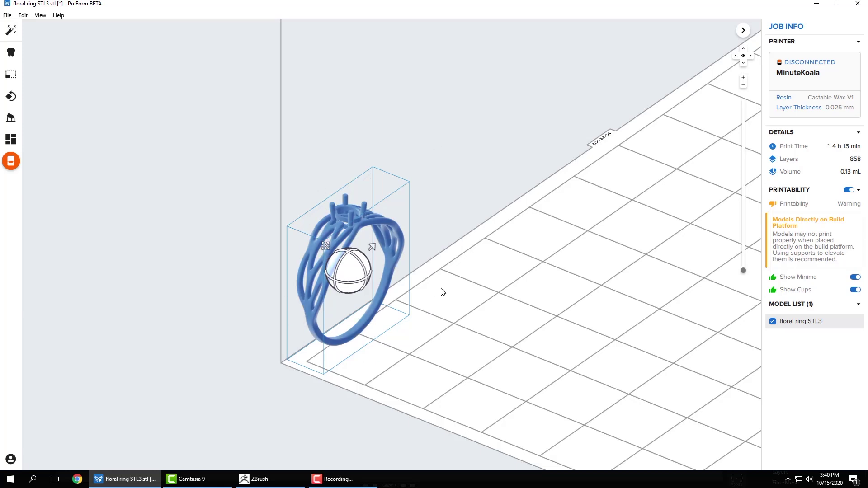
scroll(432, 263, down, 3)
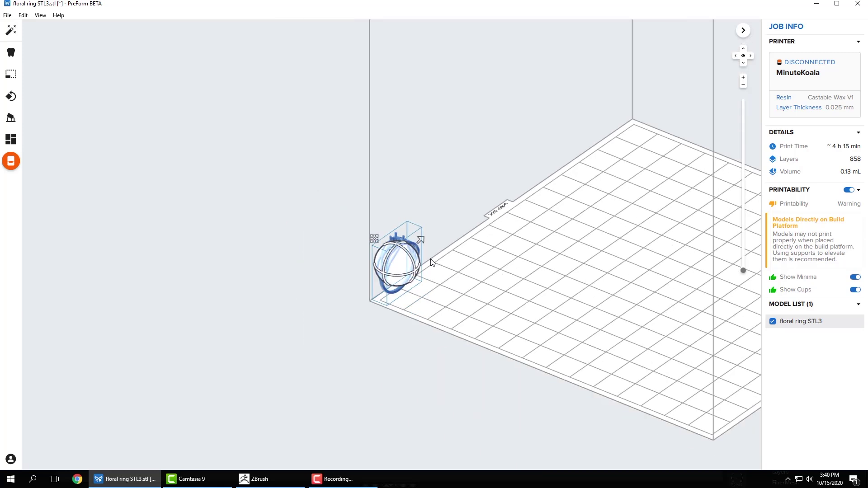
right_drag(316, 312, 406, 272)
scroll(405, 272, up, 5)
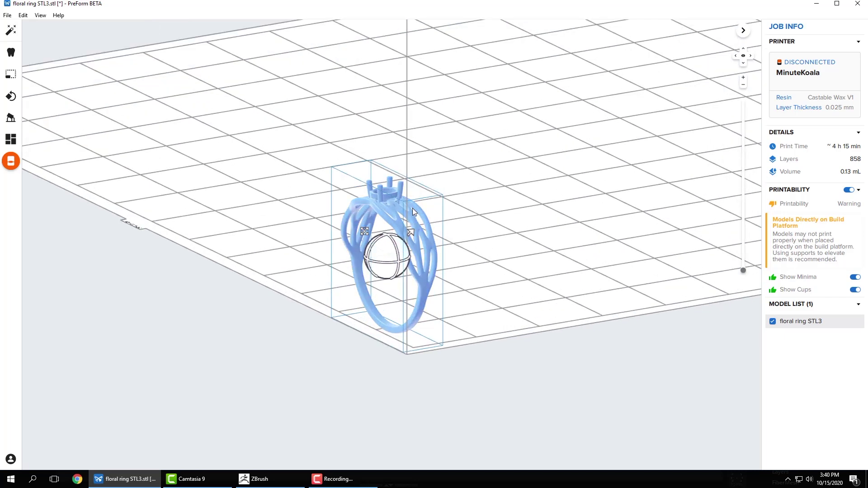
right_drag(261, 356, 401, 345)
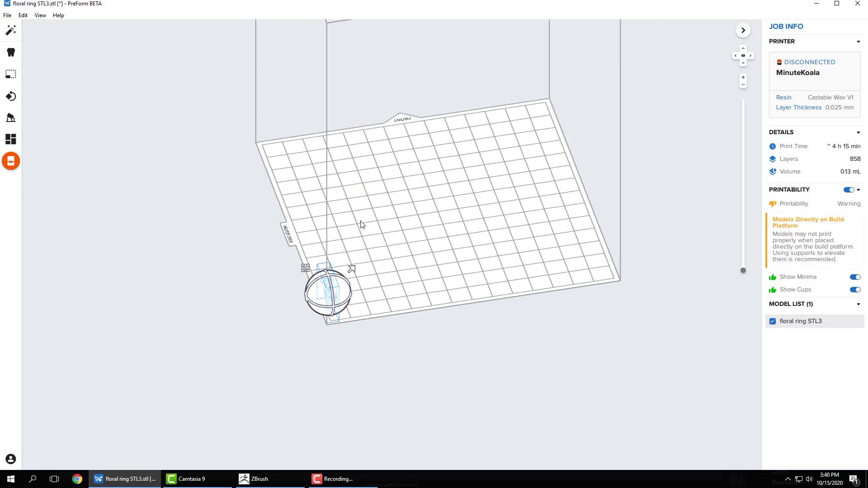
scroll(310, 308, up, 5)
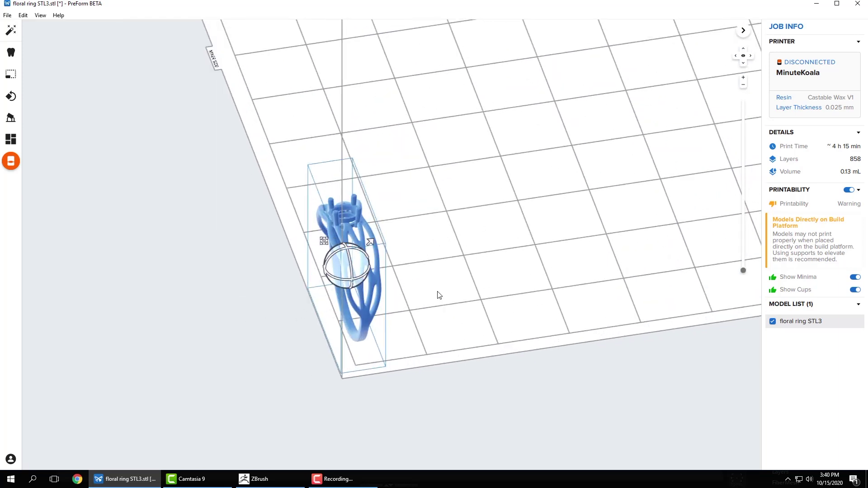
right_drag(456, 283, 348, 290)
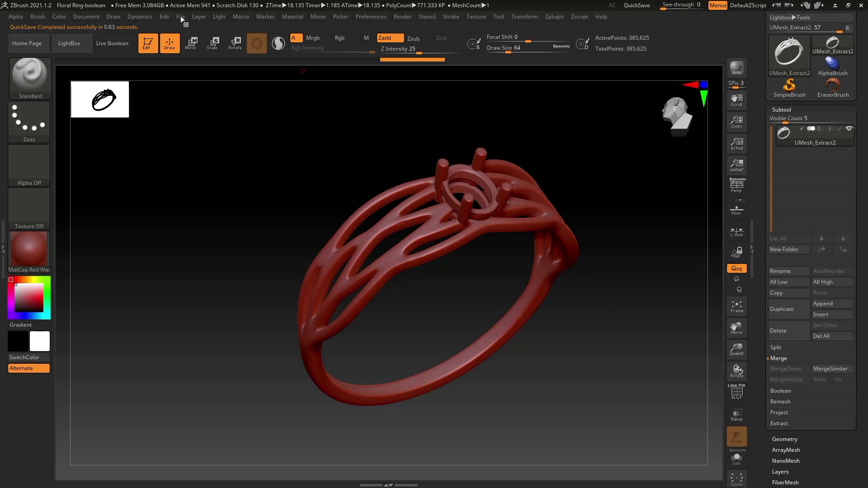
Reopen the Floral Ring-boolean project with the gem, cylinder setting and band subtools, then rotate it
click(181, 15)
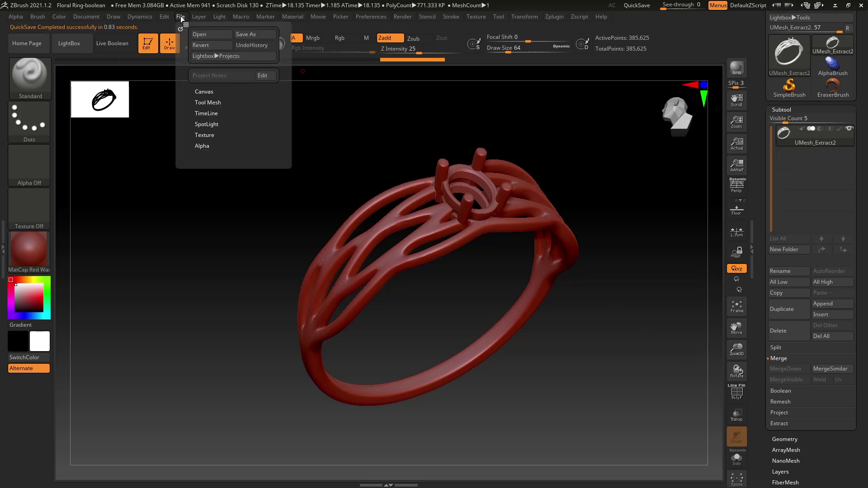
click(216, 34)
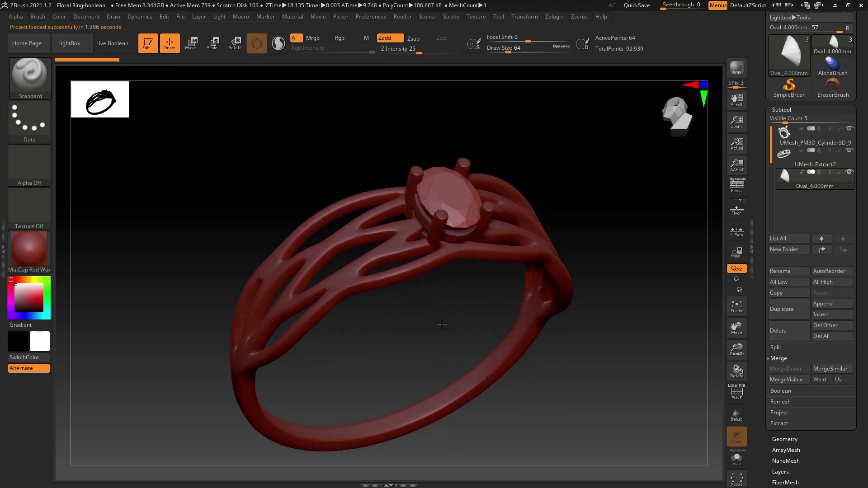
drag(441, 324, 442, 303)
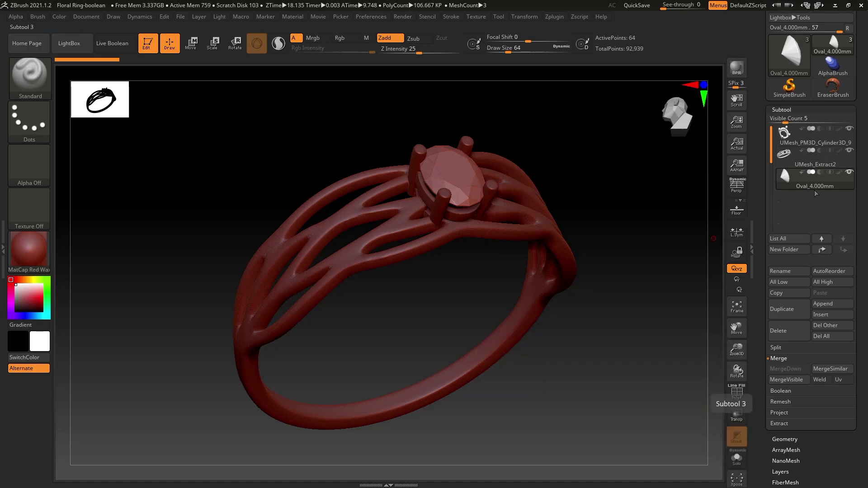
Delete the Oval gem subtool and drag UMesh_Extract2 to the top of the subtool list
click(785, 333)
click(707, 350)
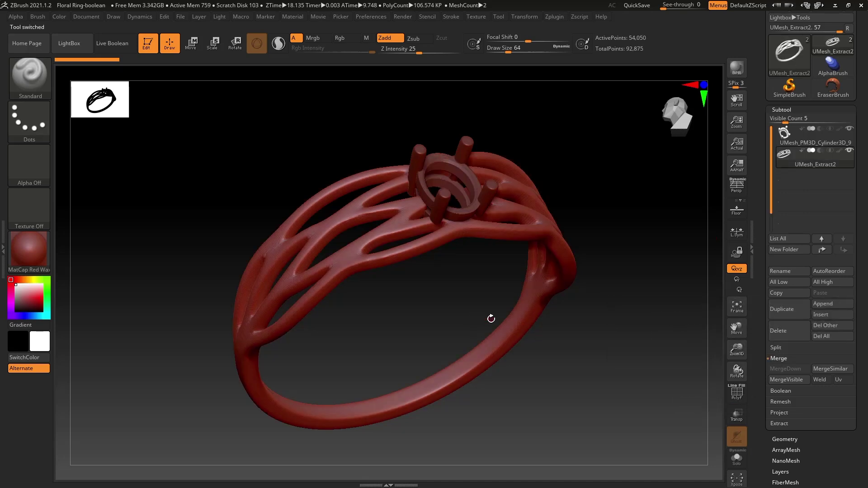
drag(491, 319, 483, 293)
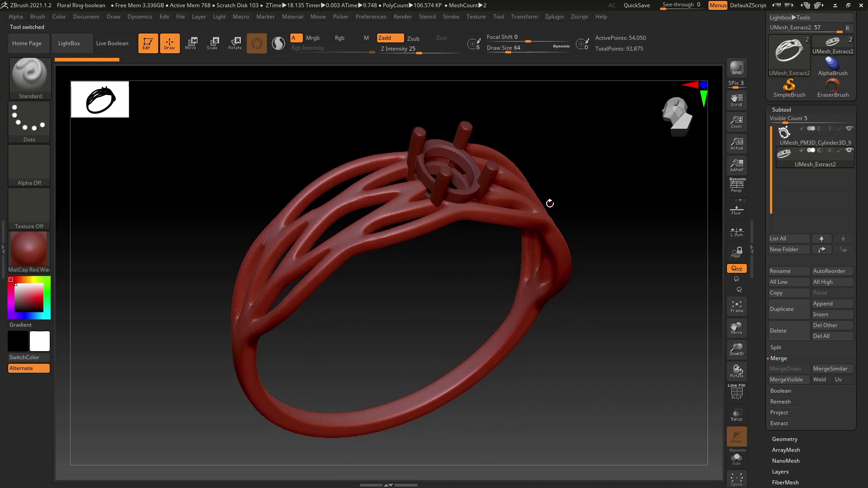
drag(799, 136, 787, 177)
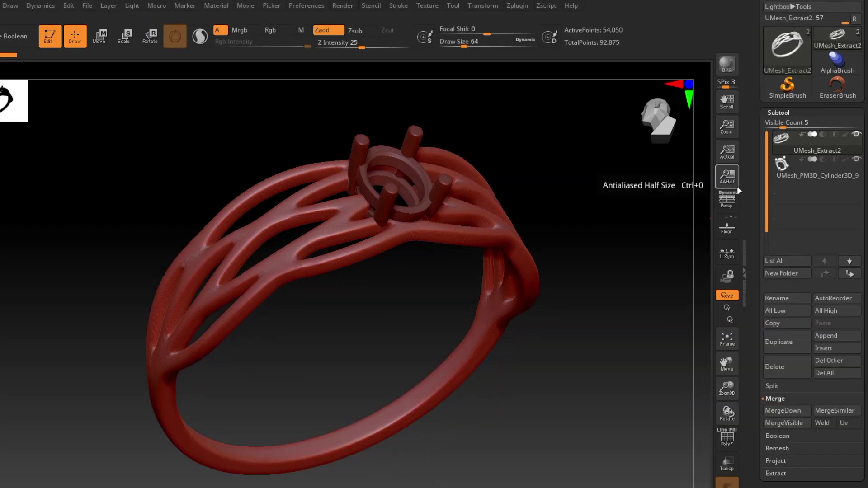
mouse_move(796, 151)
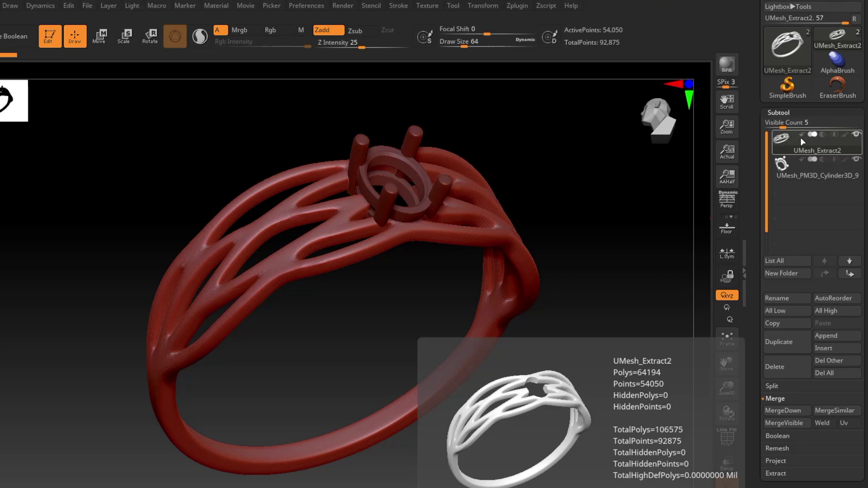
Set UMesh_Extract2 as the Boolean start, enable Live Boolean, and run Make Boolean Mesh
click(802, 133)
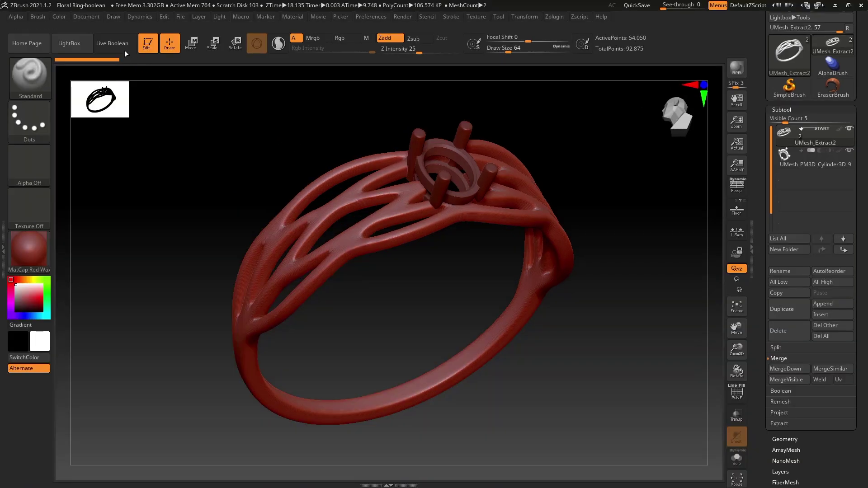
click(124, 50)
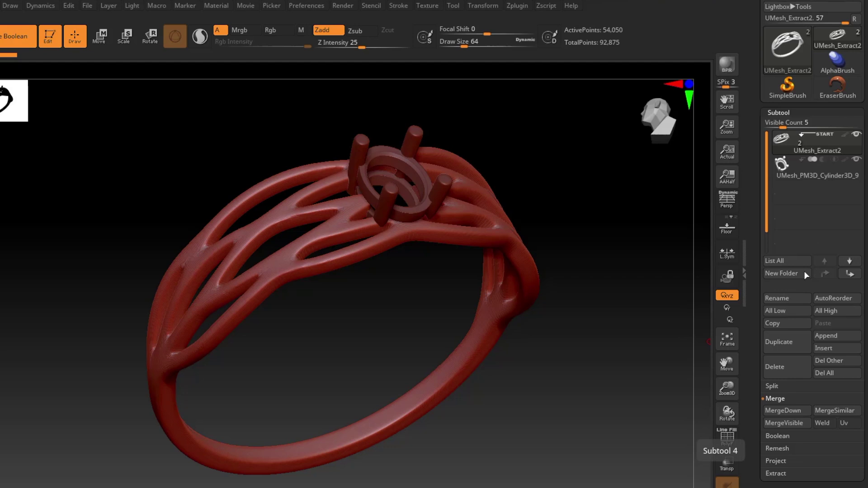
click(786, 436)
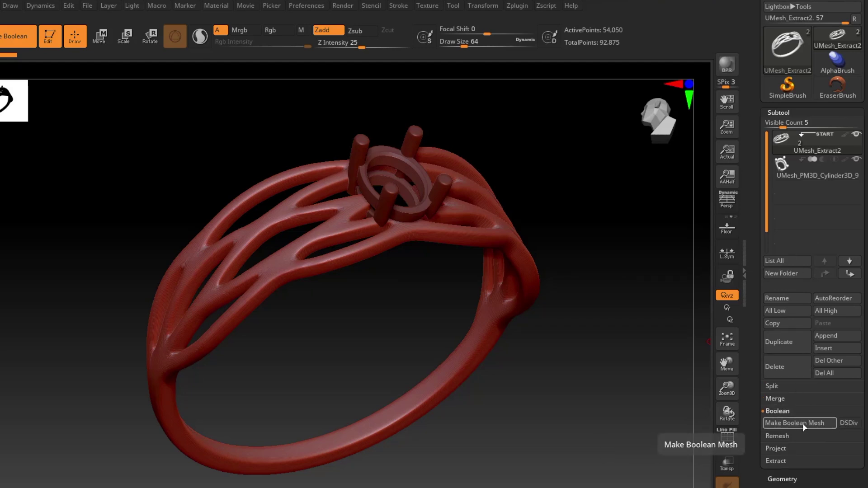
click(802, 423)
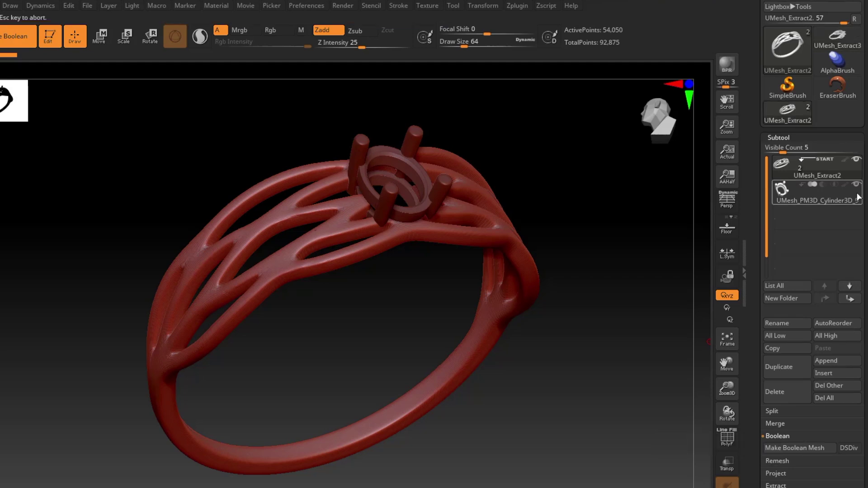
Make UMesh_Extract3 the active tool and zoom and rotate to inspect where a prong joins the band
mouse_move(842, 116)
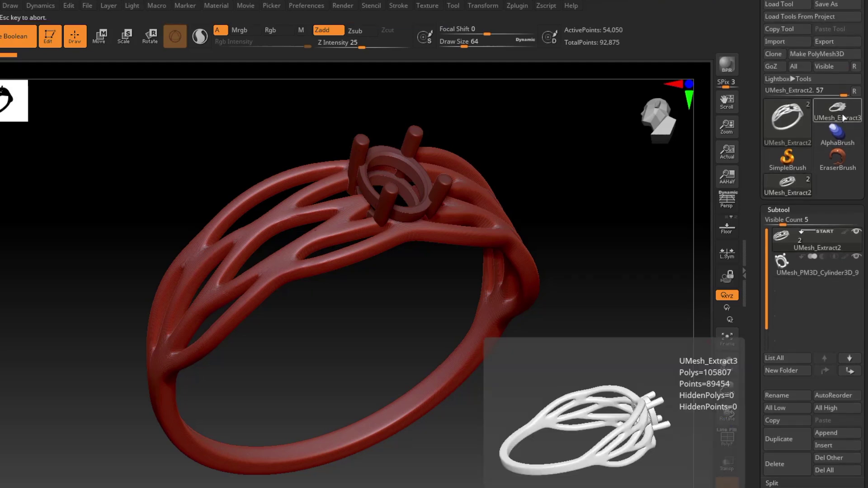
click(842, 115)
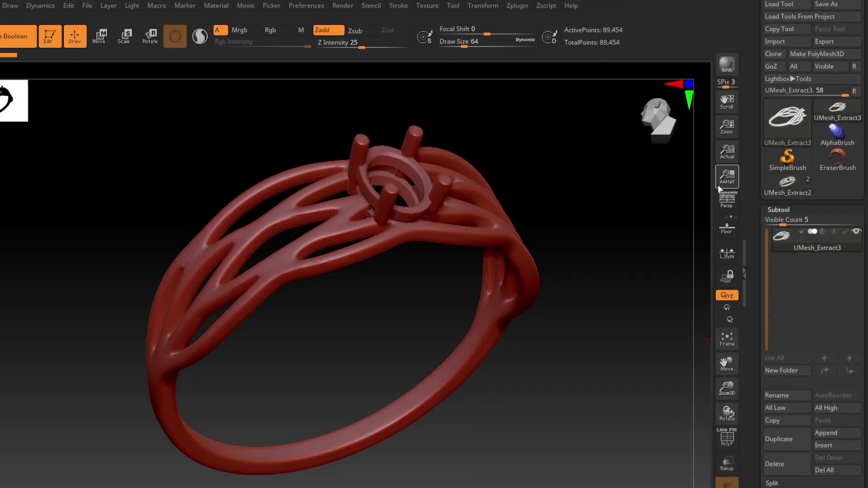
drag(416, 337, 421, 250)
scroll(344, 220, up, 2)
scroll(344, 220, up, 3)
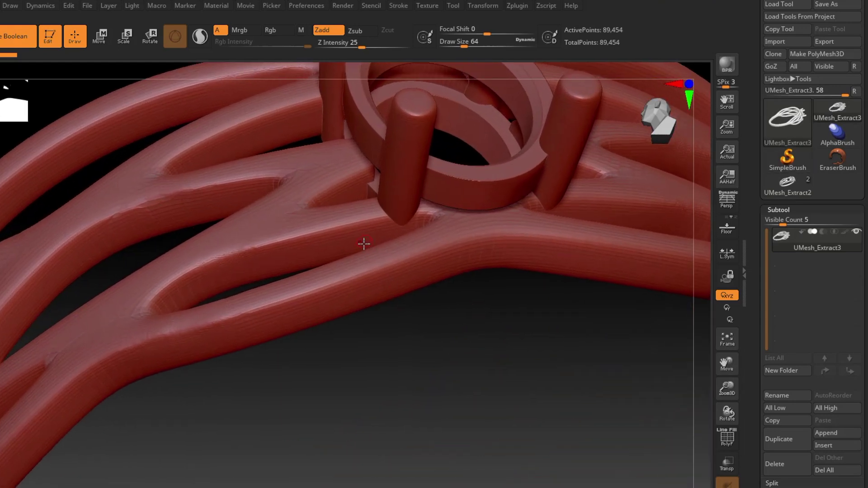
scroll(364, 249, up, 4)
right_drag(375, 270, 342, 267)
scroll(328, 237, up, 3)
right_drag(316, 200, 380, 287)
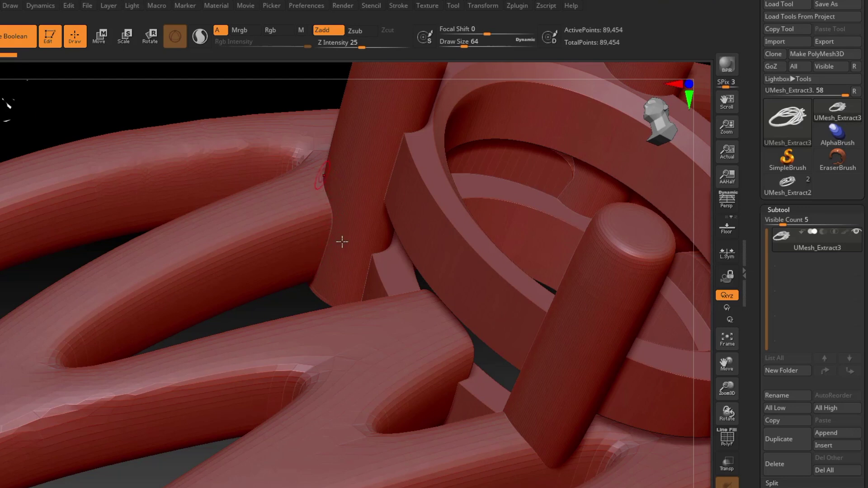
right_drag(369, 317, 477, 284)
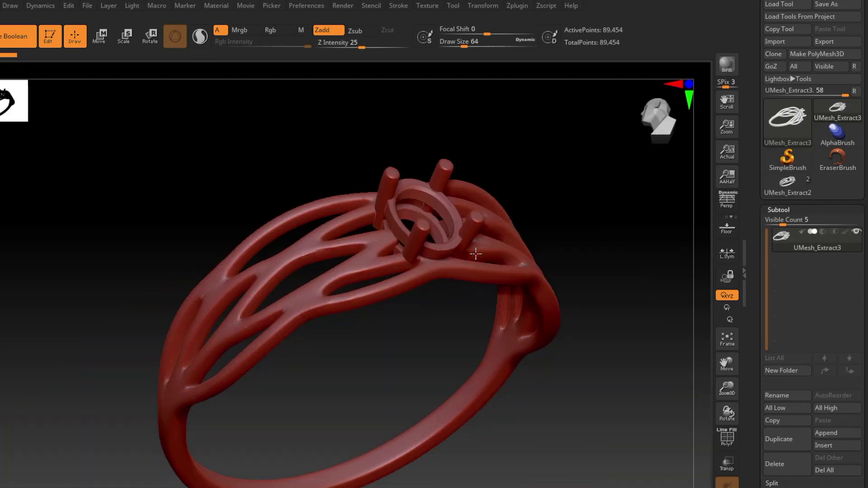
right_drag(475, 248, 576, 136)
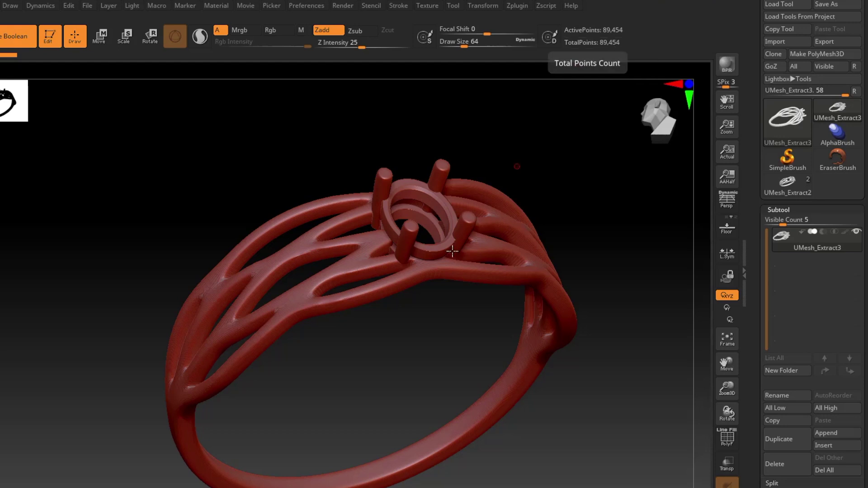
right_drag(446, 301, 443, 281)
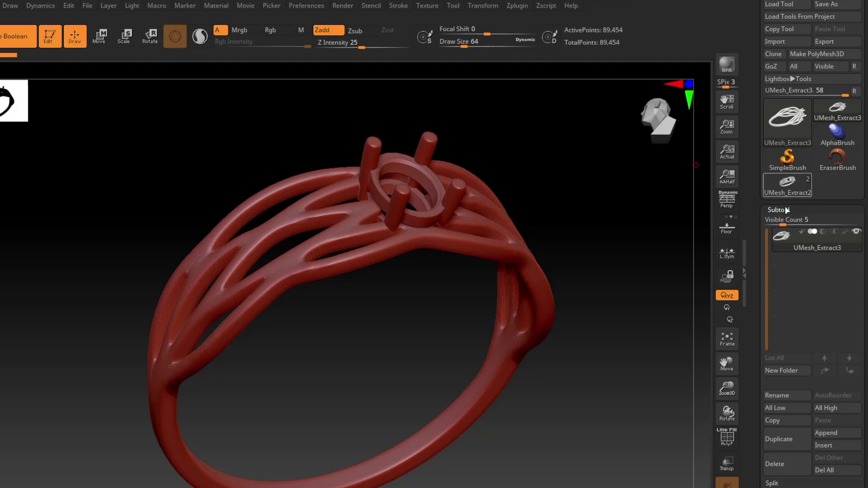
In 3D Print Hub, update the millimetre size and export the ring as 'floral ring STL4' STL on the Desktop
click(526, 7)
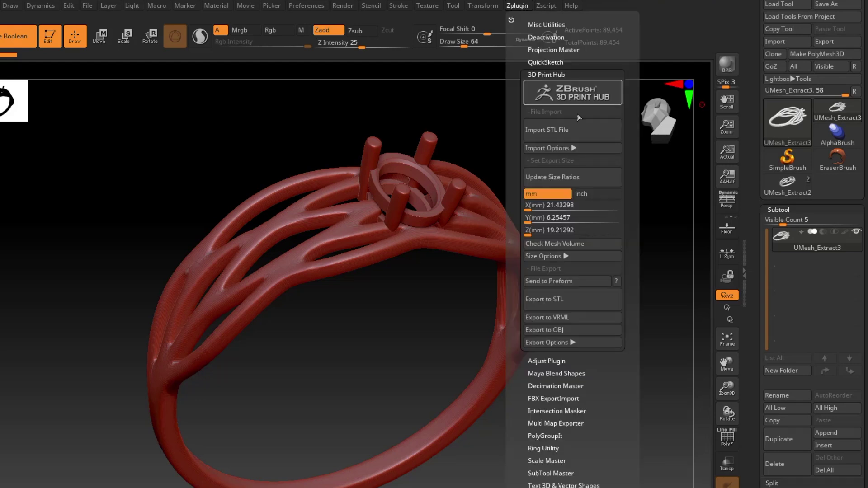
click(588, 180)
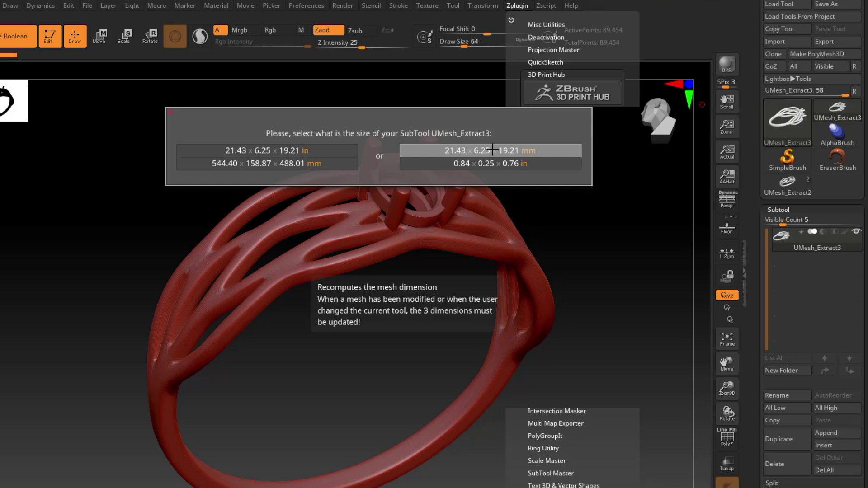
click(492, 150)
click(517, 6)
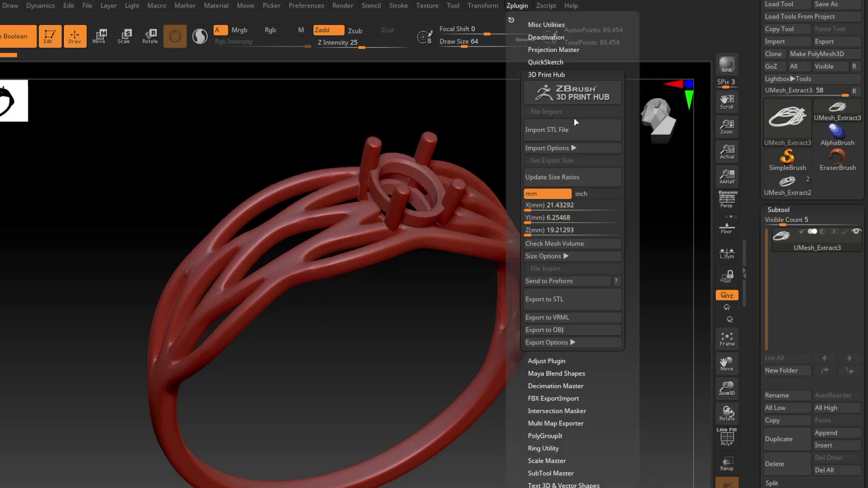
scroll(574, 181, down, 1)
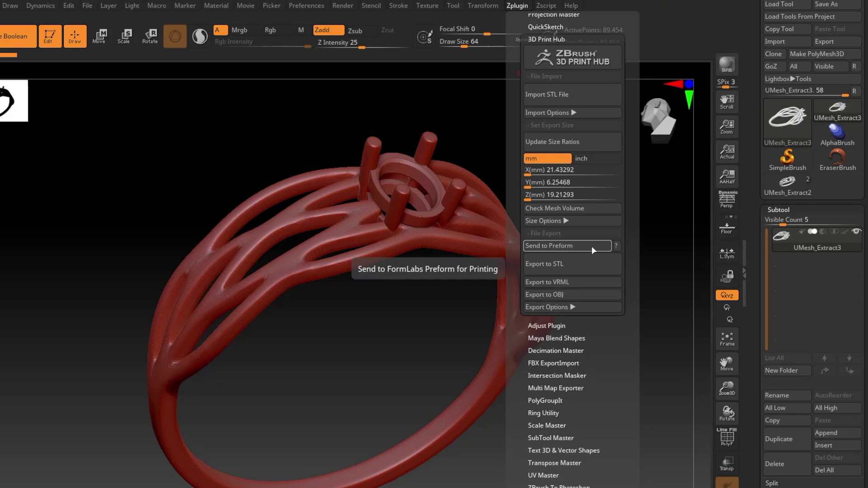
click(575, 263)
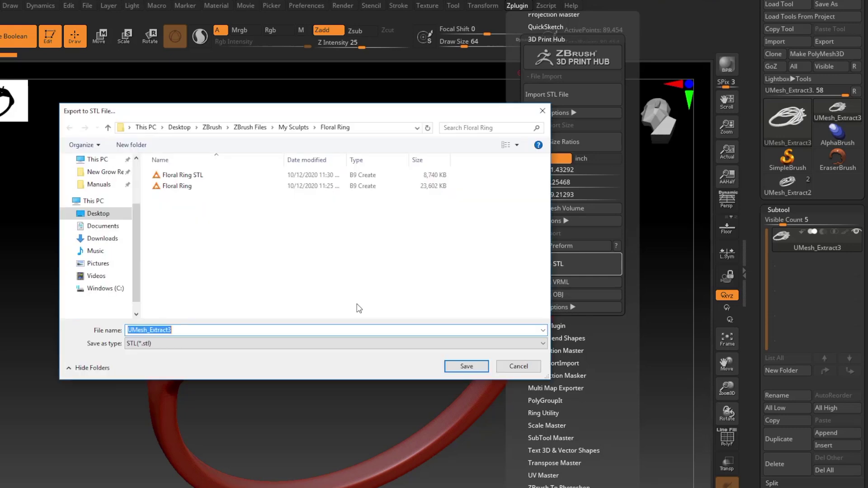
text(floral )
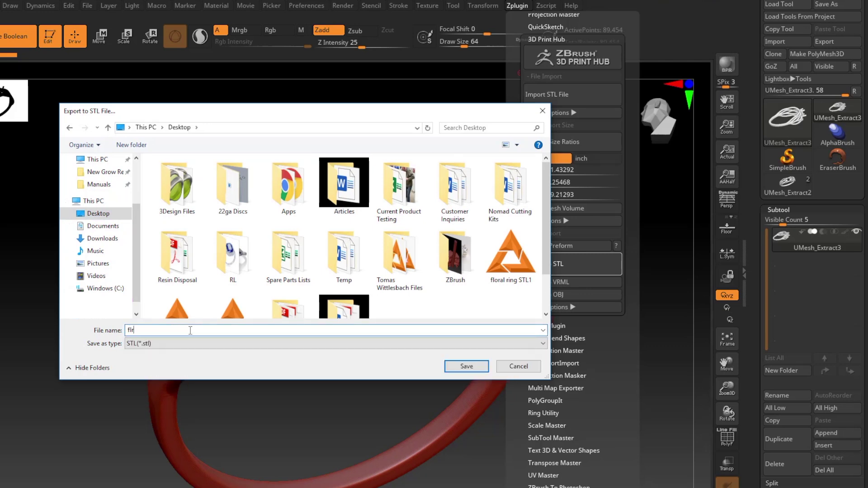
text(ring STL4)
key(Return)
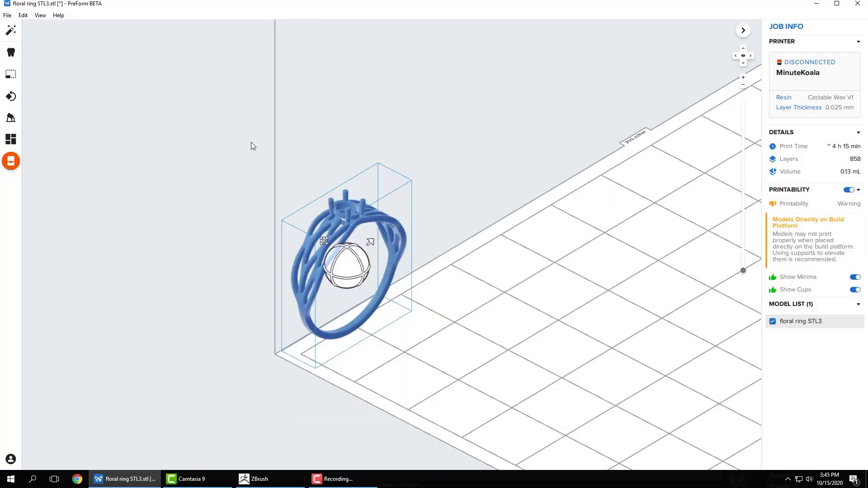
Open floral ring STL4 from the Desktop into the PreForm scene alongside STL3
click(7, 15)
click(18, 36)
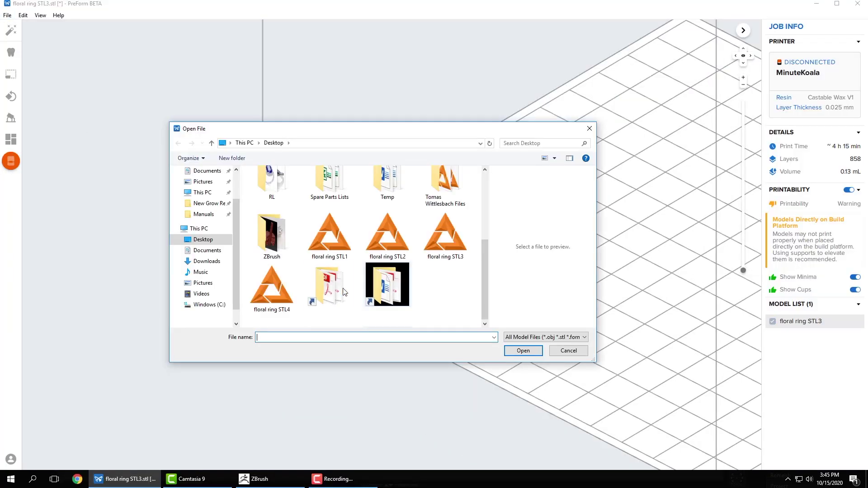
click(288, 294)
double_click(288, 294)
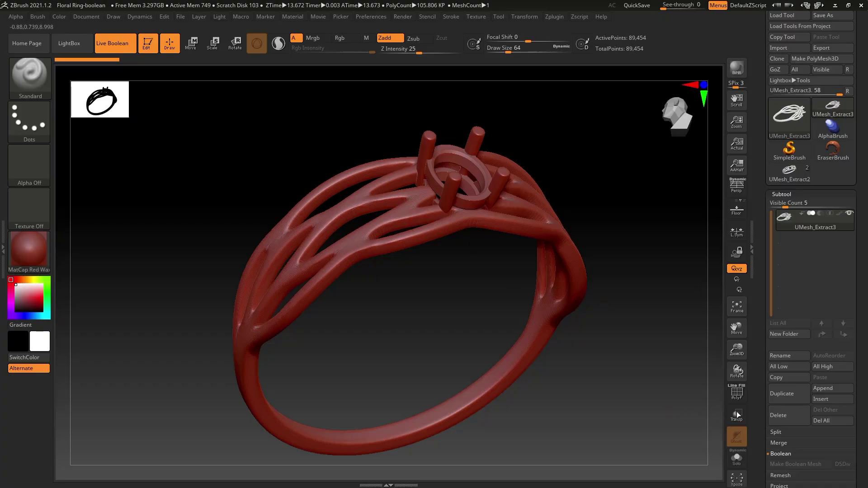
Enable PolyF wireframe and zoom and orbit around the prong-to-band joins and setting
click(736, 398)
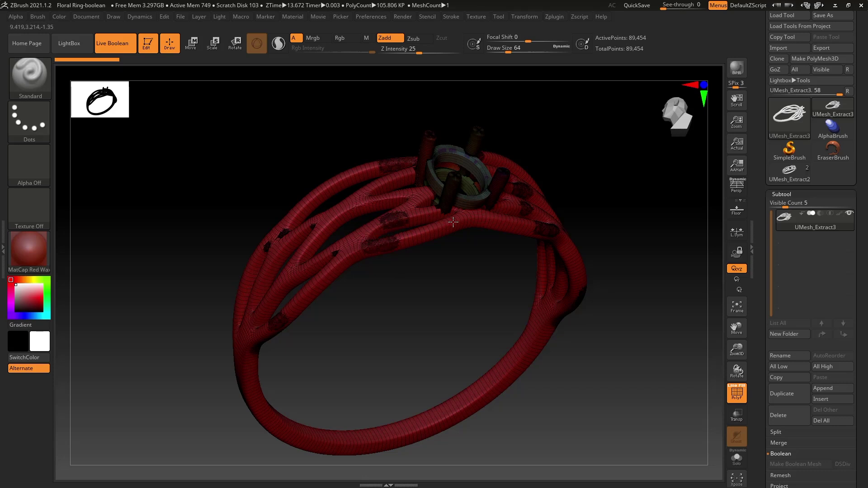
ctrl+right_drag(433, 216, 406, 235)
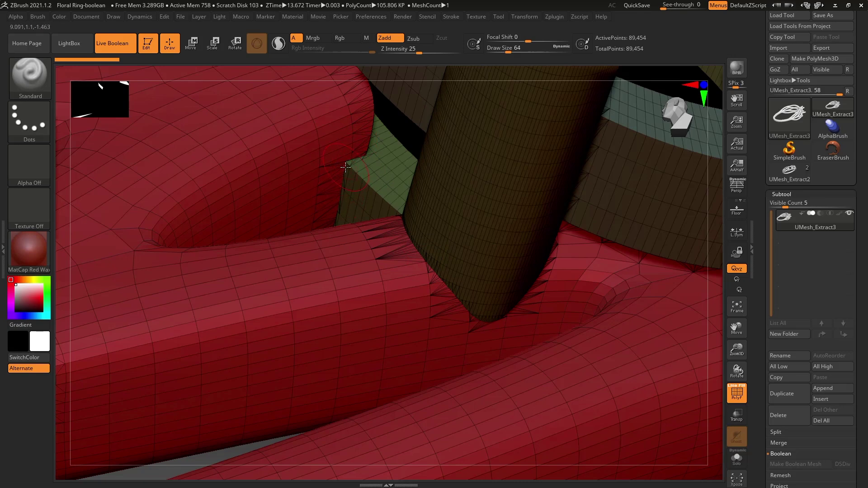
ctrl+right_drag(337, 249, 321, 166)
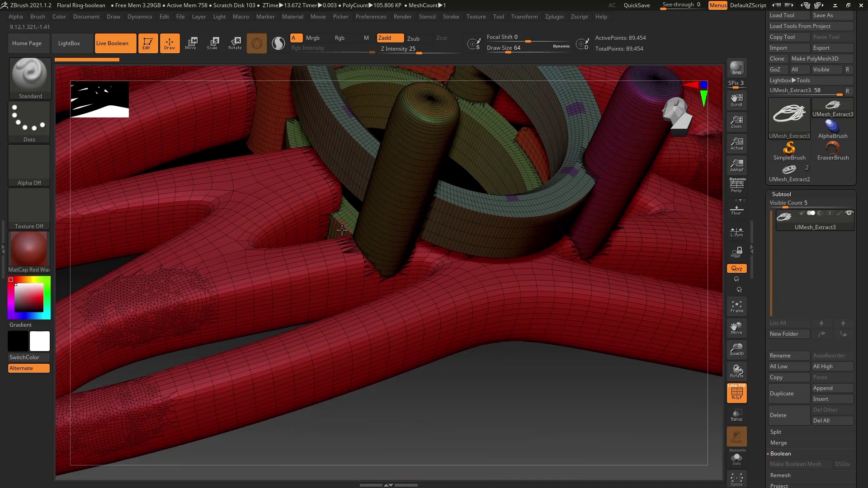
ctrl+right_drag(342, 231, 369, 254)
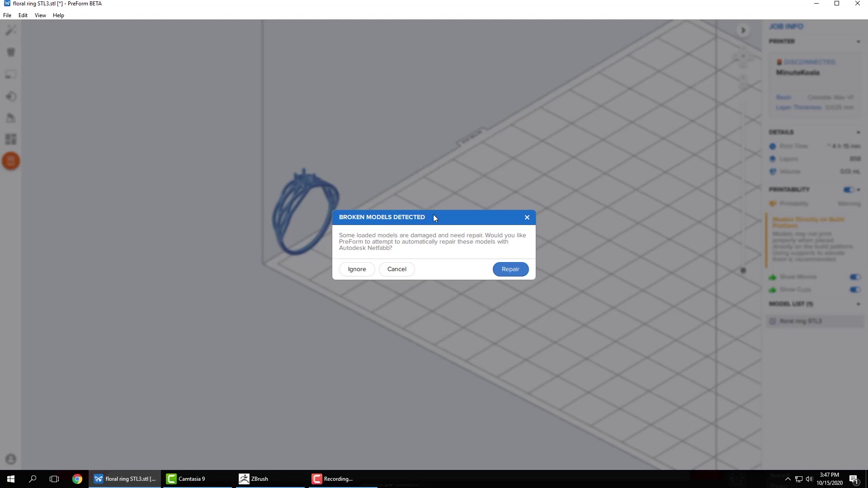
Repair floral ring STL4, stand it upright, and orbit to view both rings from above
click(513, 270)
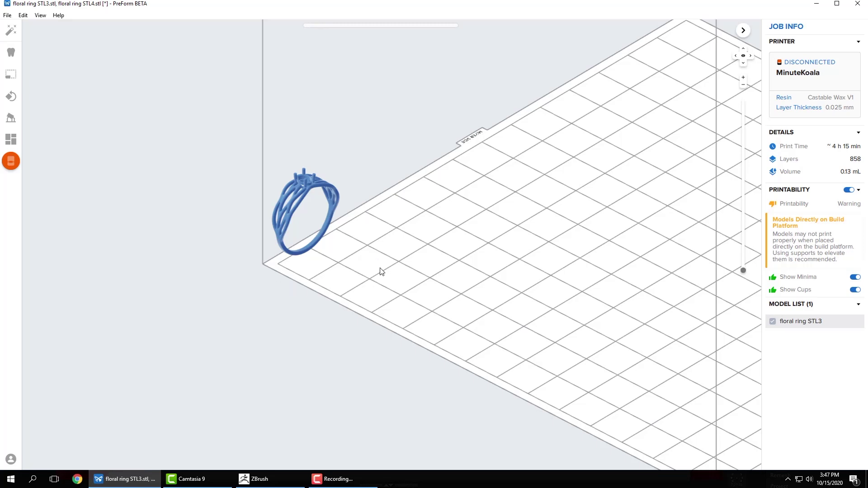
right_drag(390, 272, 344, 244)
drag(344, 244, 365, 221)
scroll(299, 188, up, 5)
right_drag(299, 188, 257, 219)
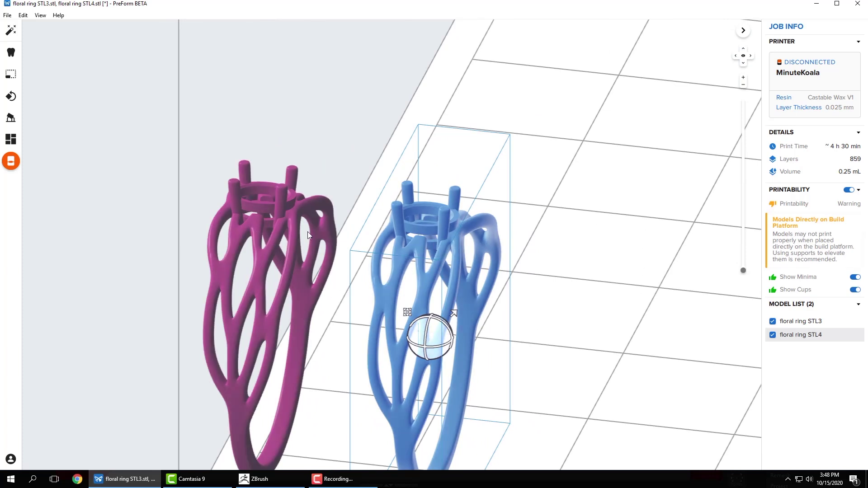
scroll(282, 219, up, 10)
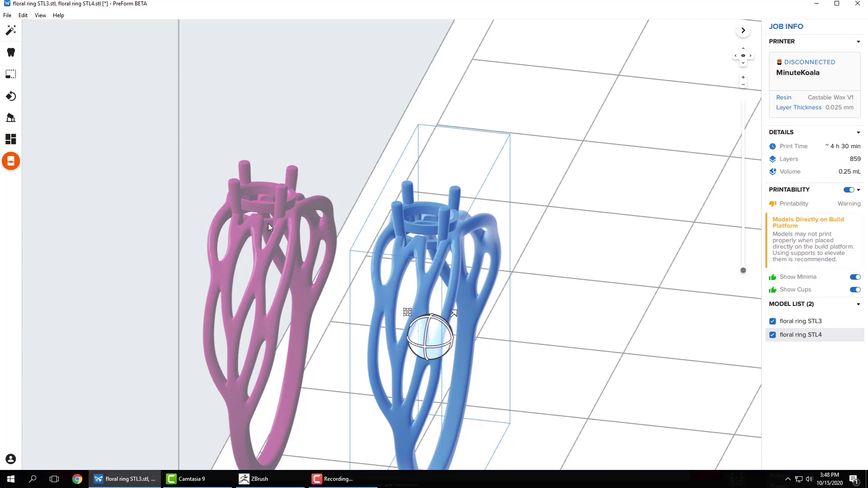
scroll(294, 211, up, 3)
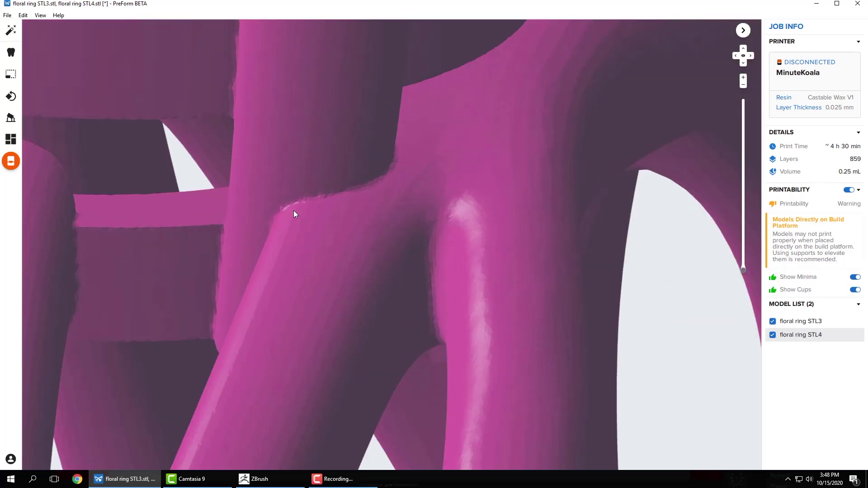
scroll(328, 194, down, 15)
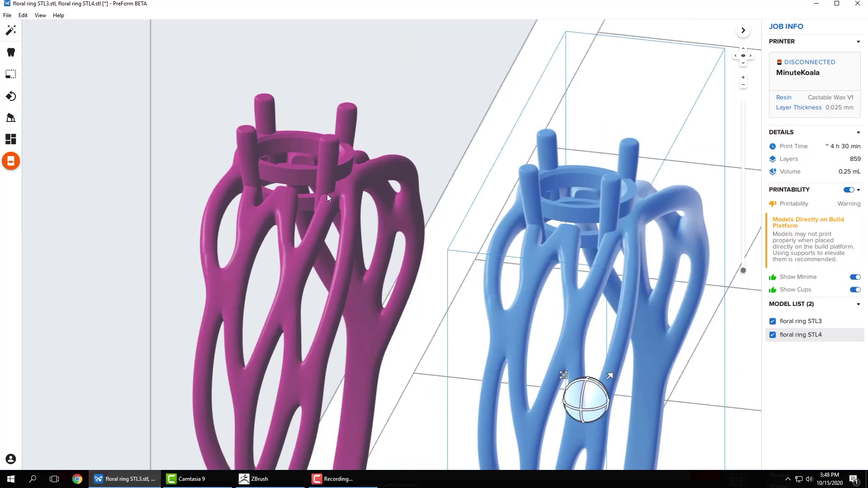
scroll(348, 234, up, 3)
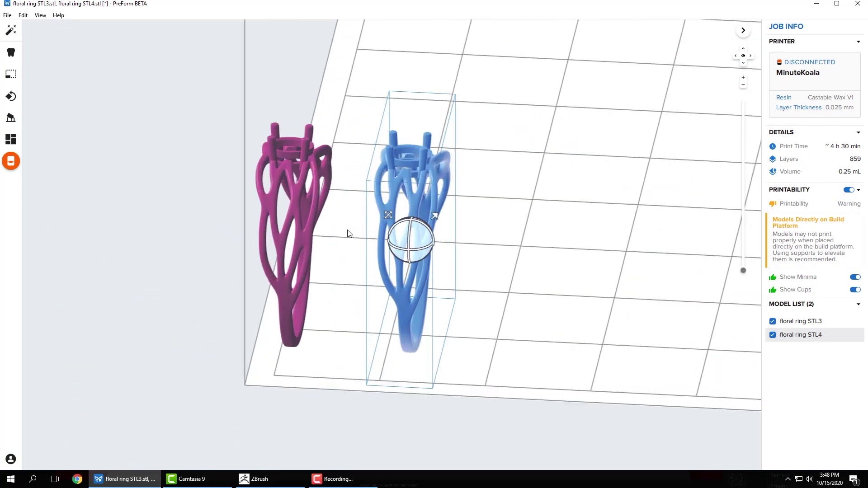
right_drag(291, 257, 393, 260)
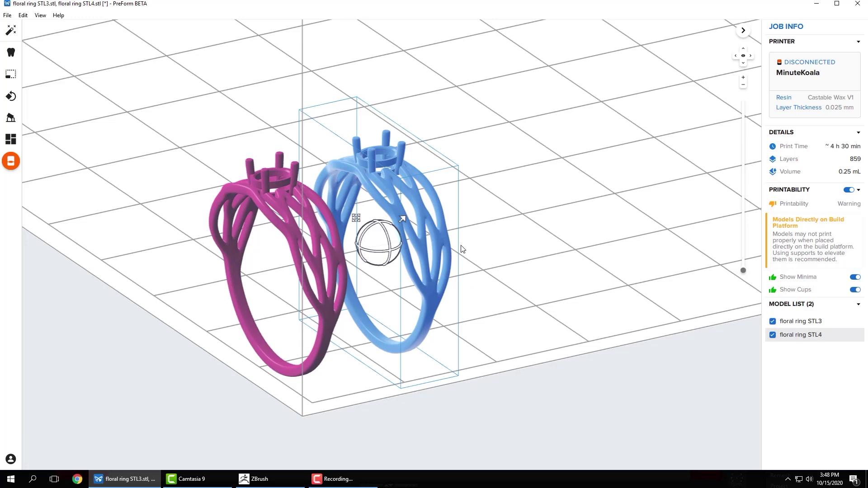
right_drag(458, 248, 360, 240)
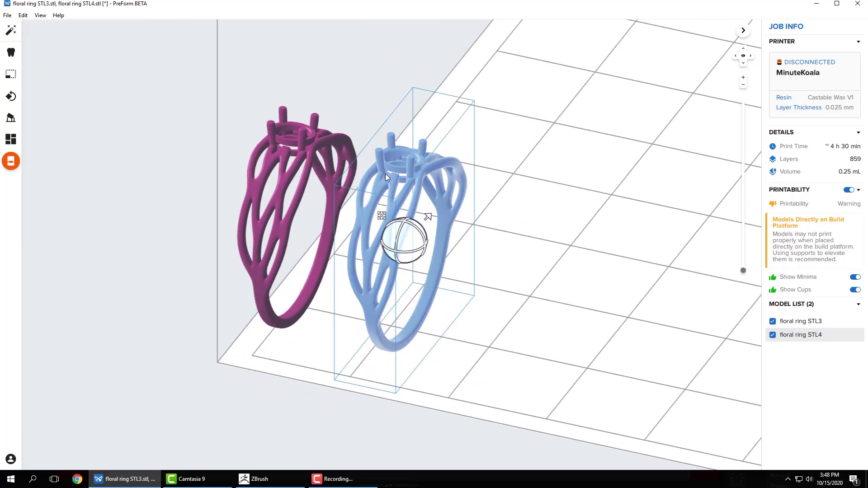
scroll(379, 174, up, 5)
scroll(372, 175, up, 3)
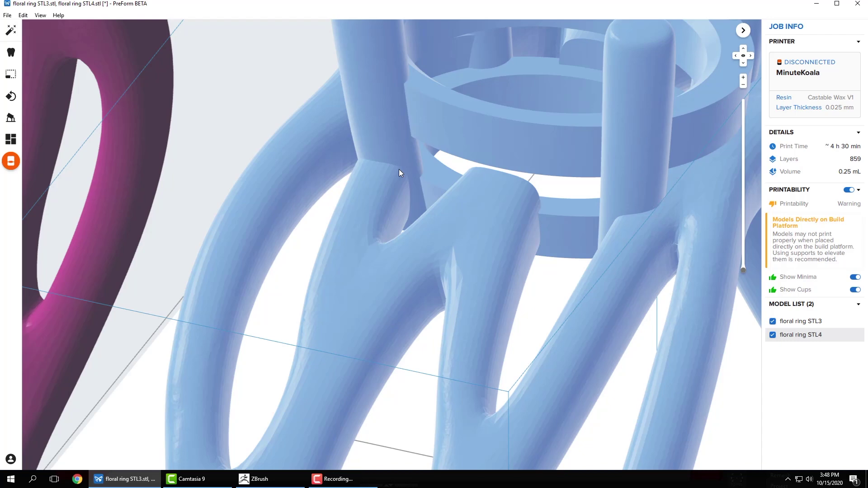
scroll(399, 170, down, 8)
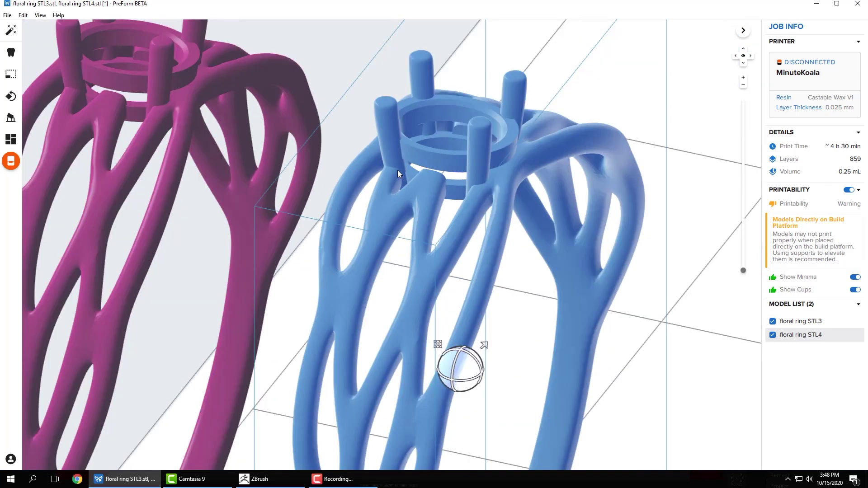
scroll(452, 159, down, 8)
scroll(459, 206, up, 2)
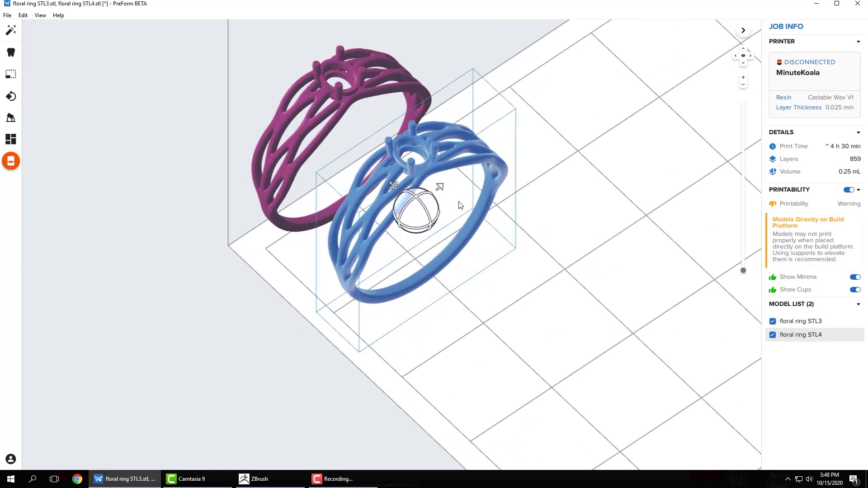
right_drag(460, 206, 311, 115)
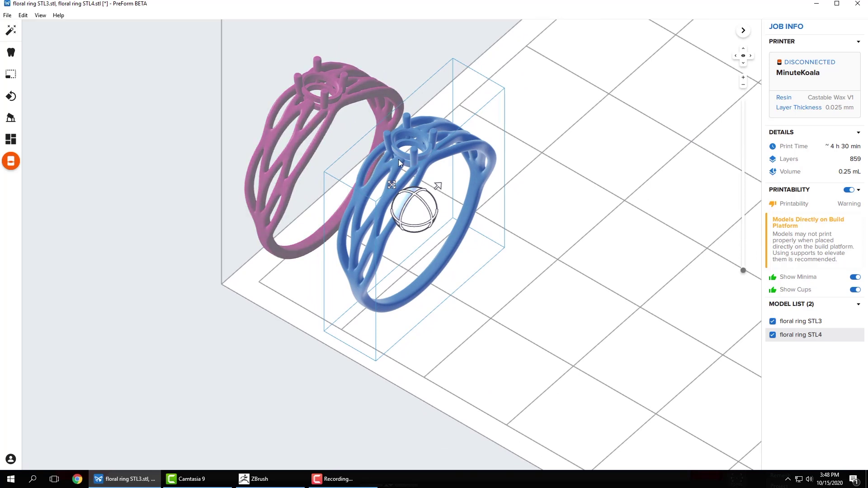
scroll(399, 158, down, 3)
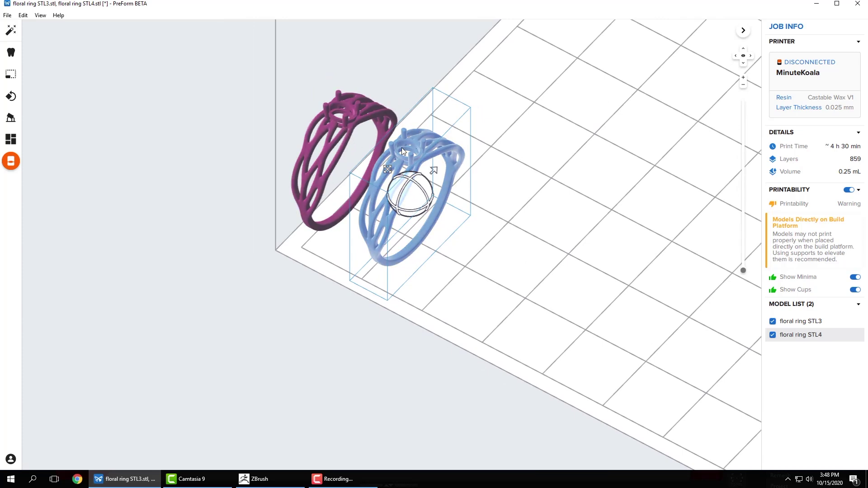
scroll(401, 148, down, 3)
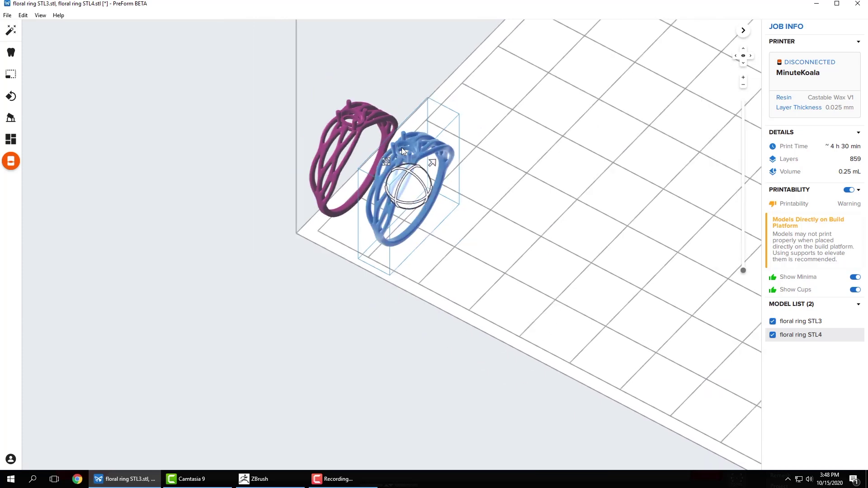
right_drag(401, 147, 482, 244)
scroll(436, 170, up, 3)
scroll(486, 164, up, 2)
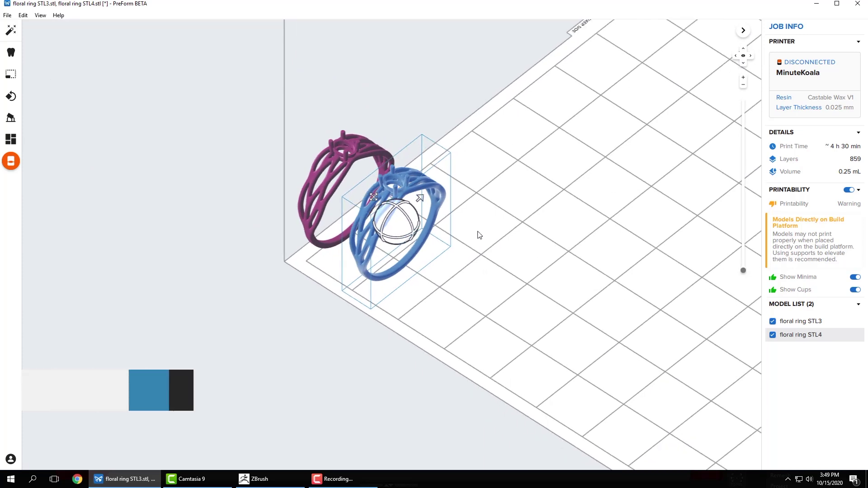